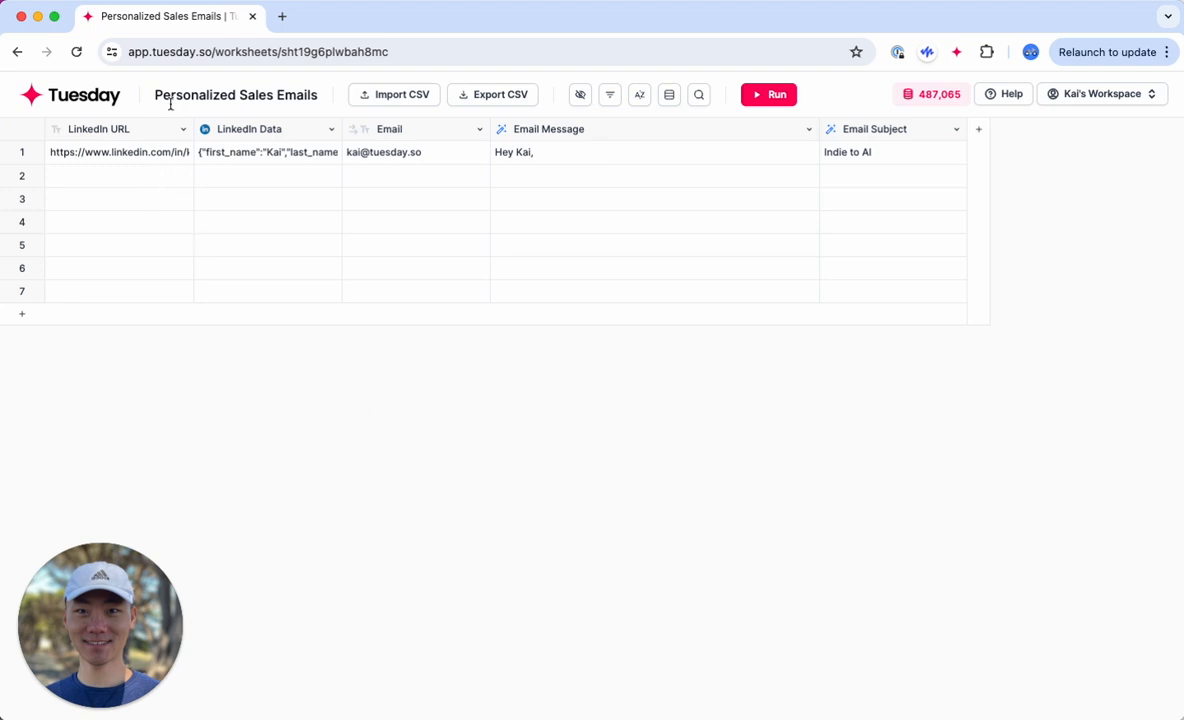
Step: Open row 1's LinkedIn data and add its summary field to the worksheet as a new column
click(199, 88)
click(325, 441)
click(224, 166)
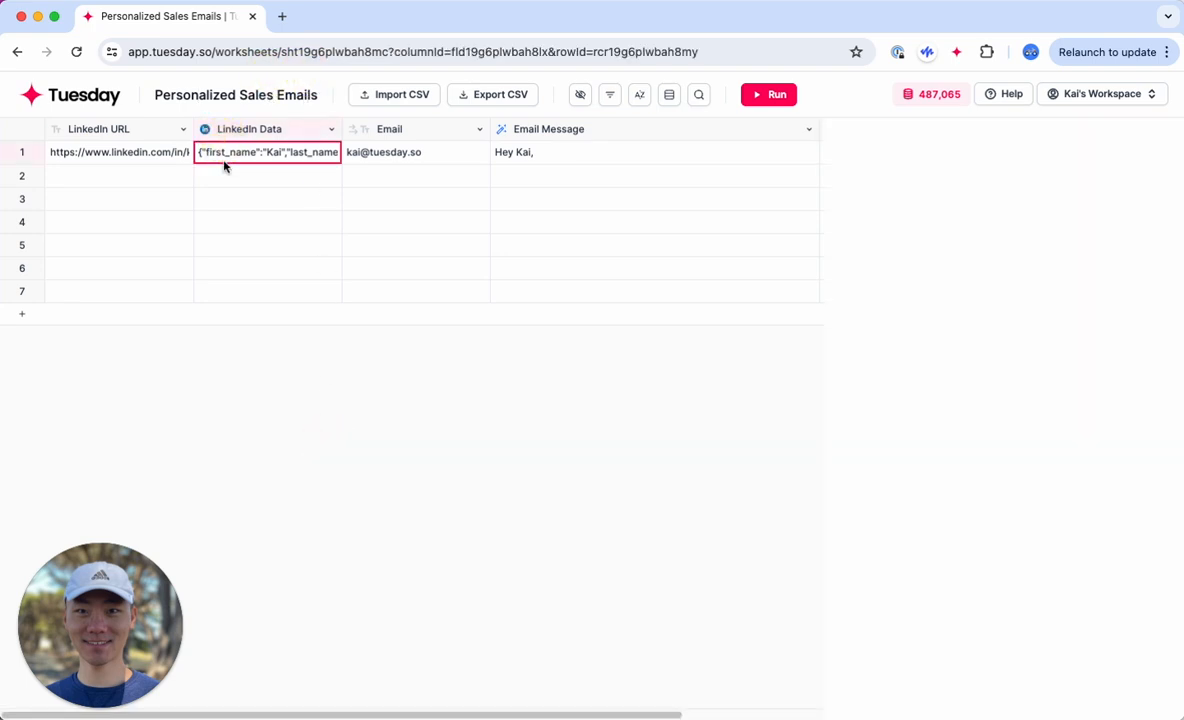
mouse_move(883, 254)
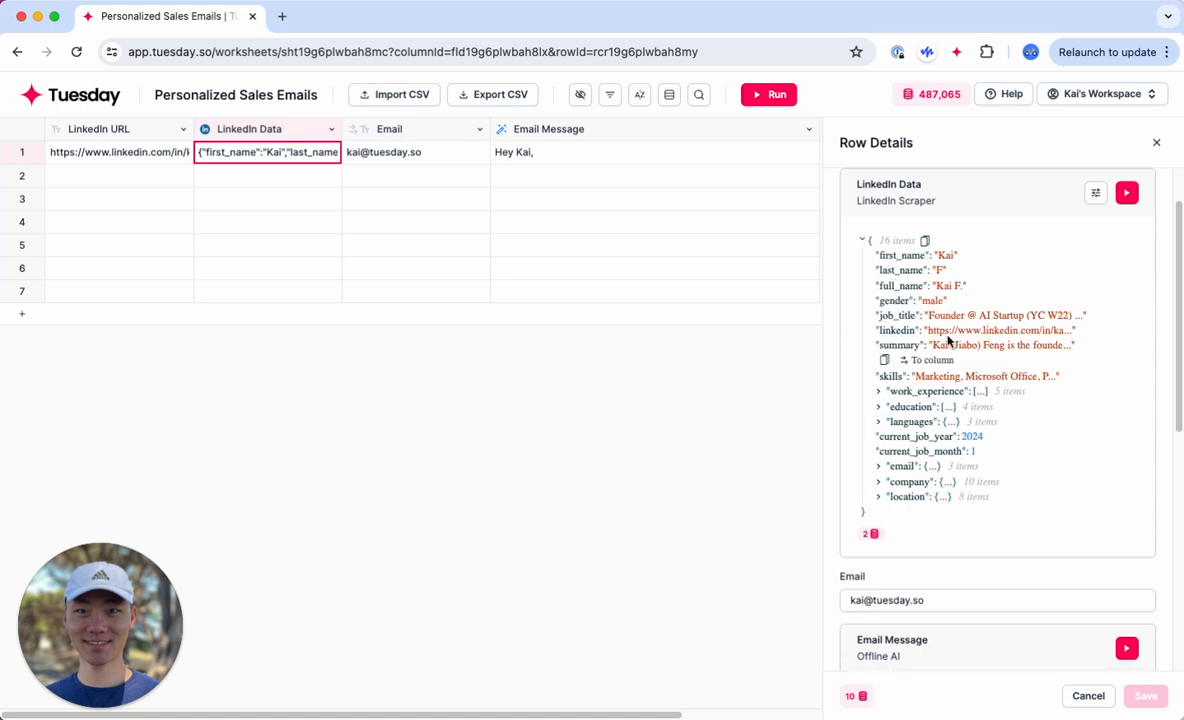
click(935, 359)
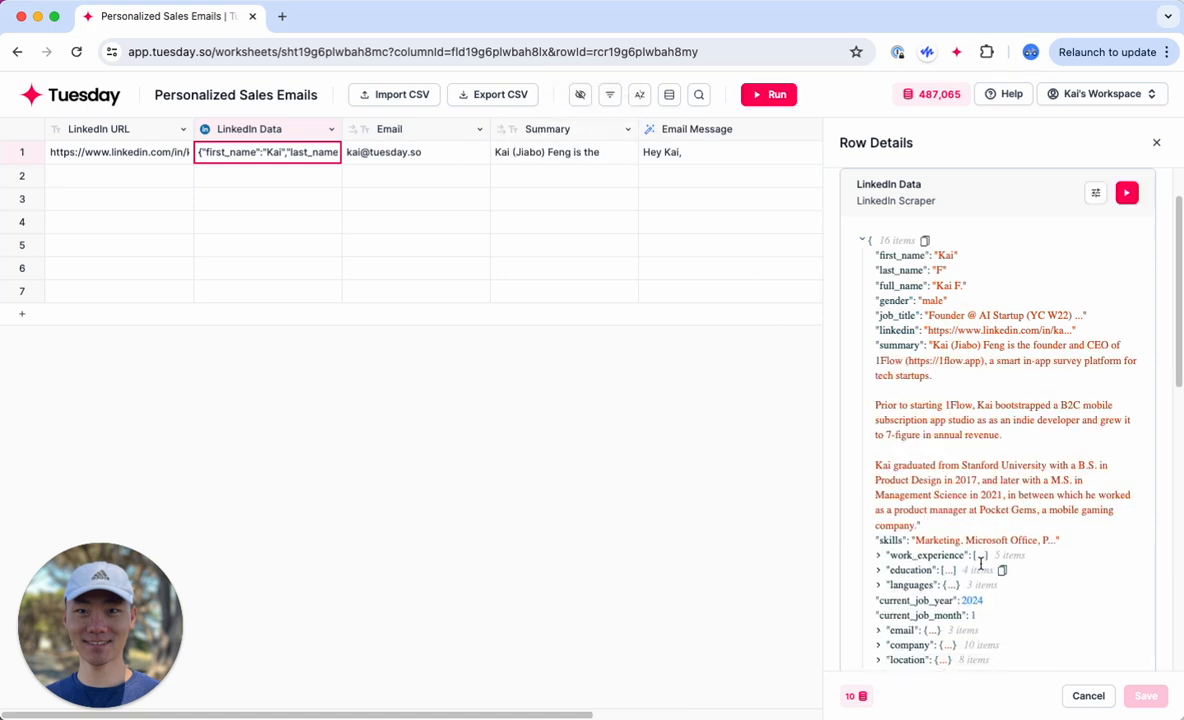
Step: Examine the work experience, education and company entries in row 1's LinkedIn data, and close the row details
scroll(990, 500, down, 3)
click(970, 424)
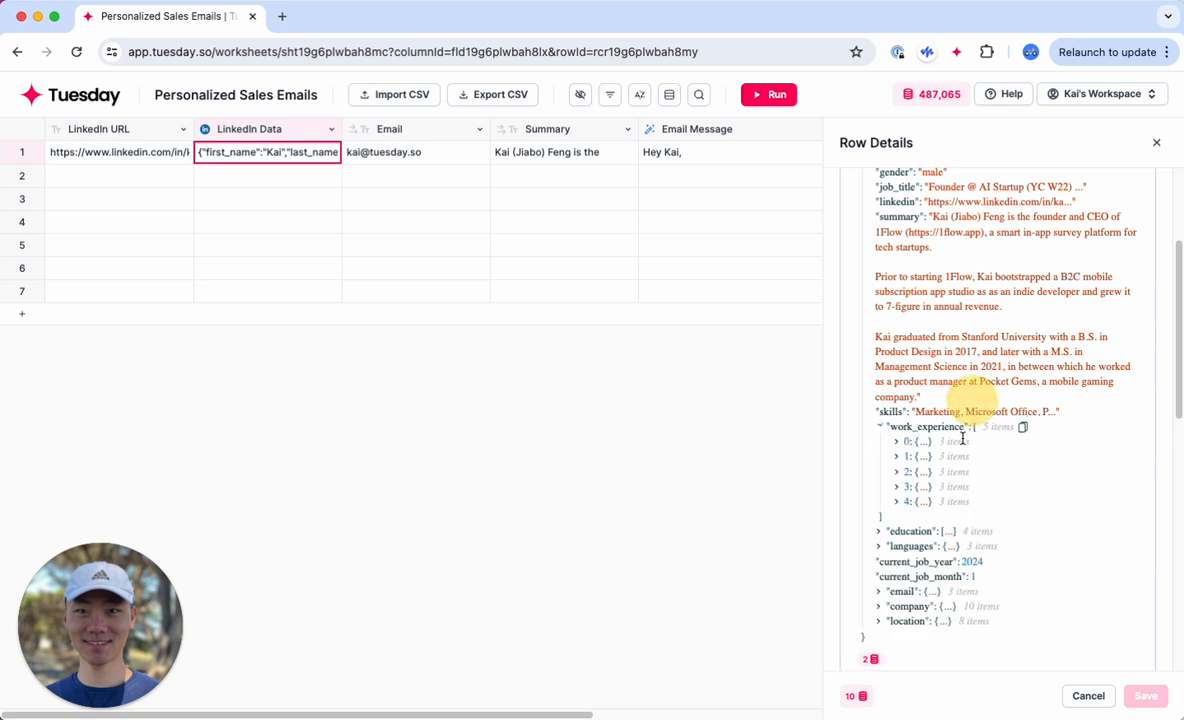
click(945, 516)
scroll(955, 600, down, 1)
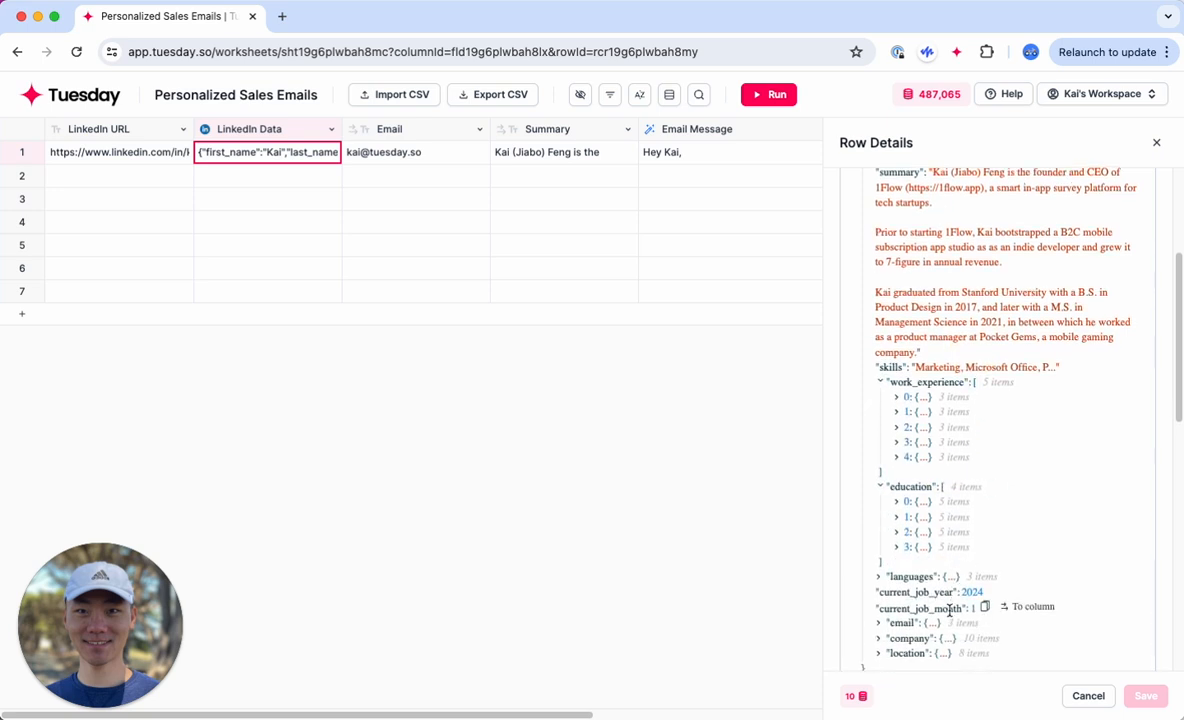
scroll(955, 600, down, 2)
click(946, 586)
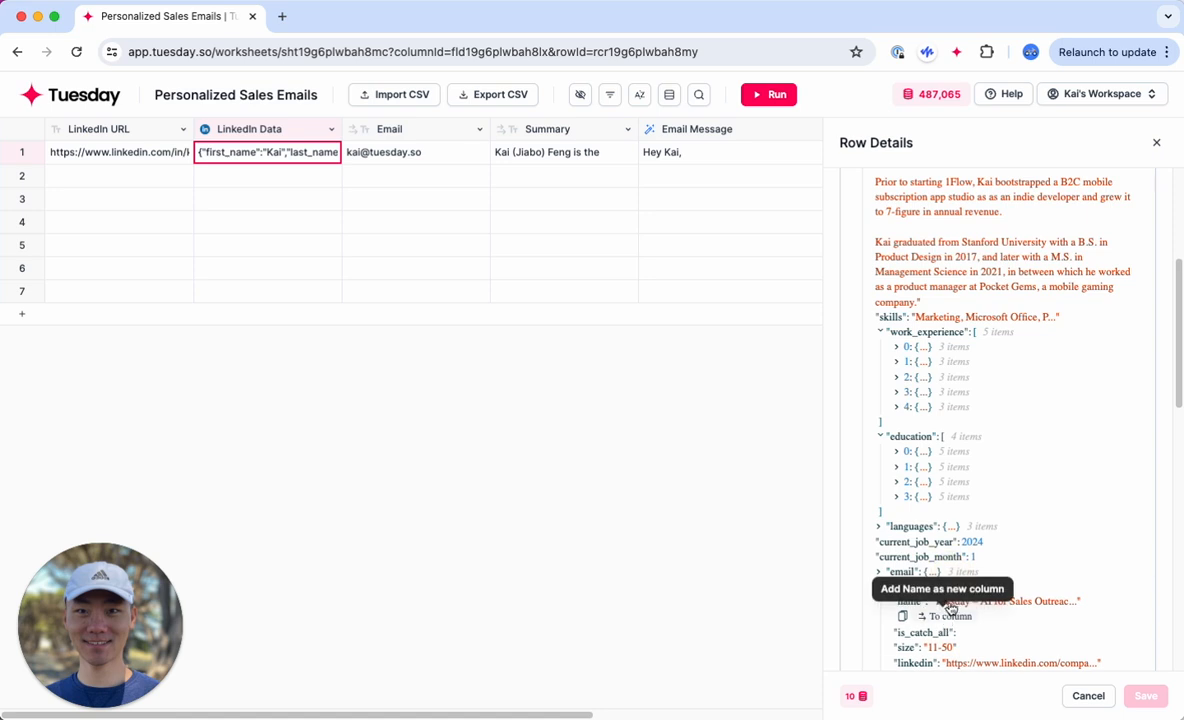
scroll(960, 560, up, 10)
click(1160, 145)
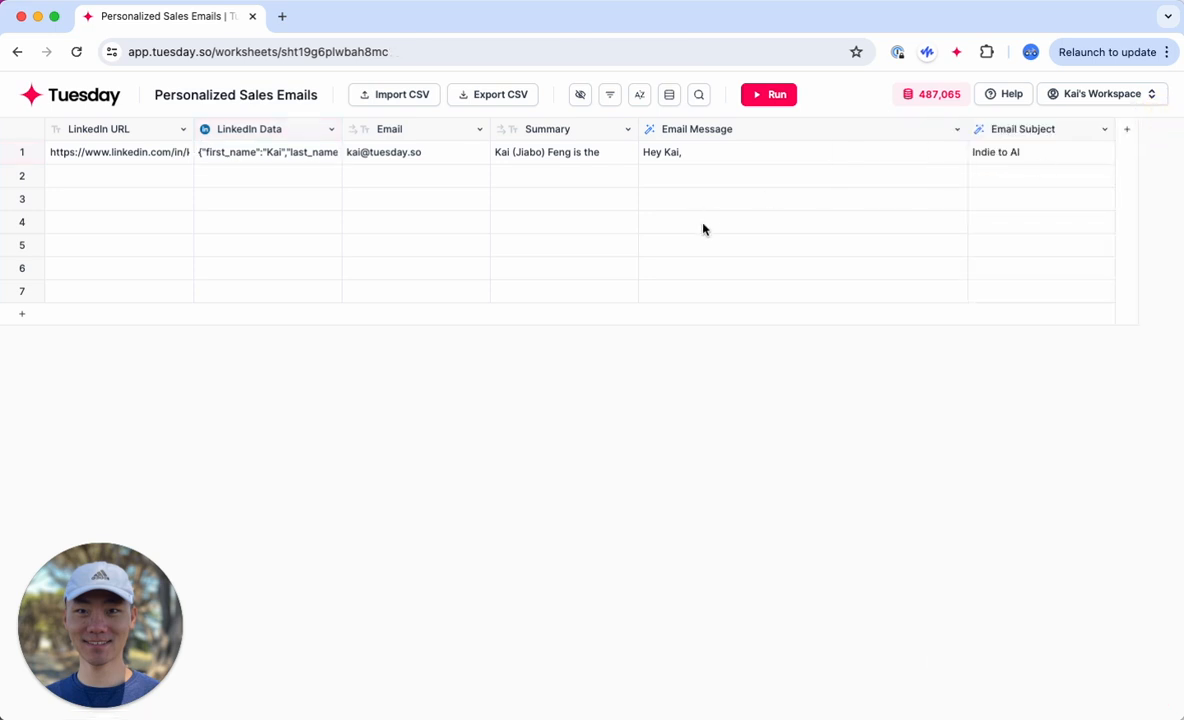
Step: Delete the Summary column from the worksheet
click(534, 128)
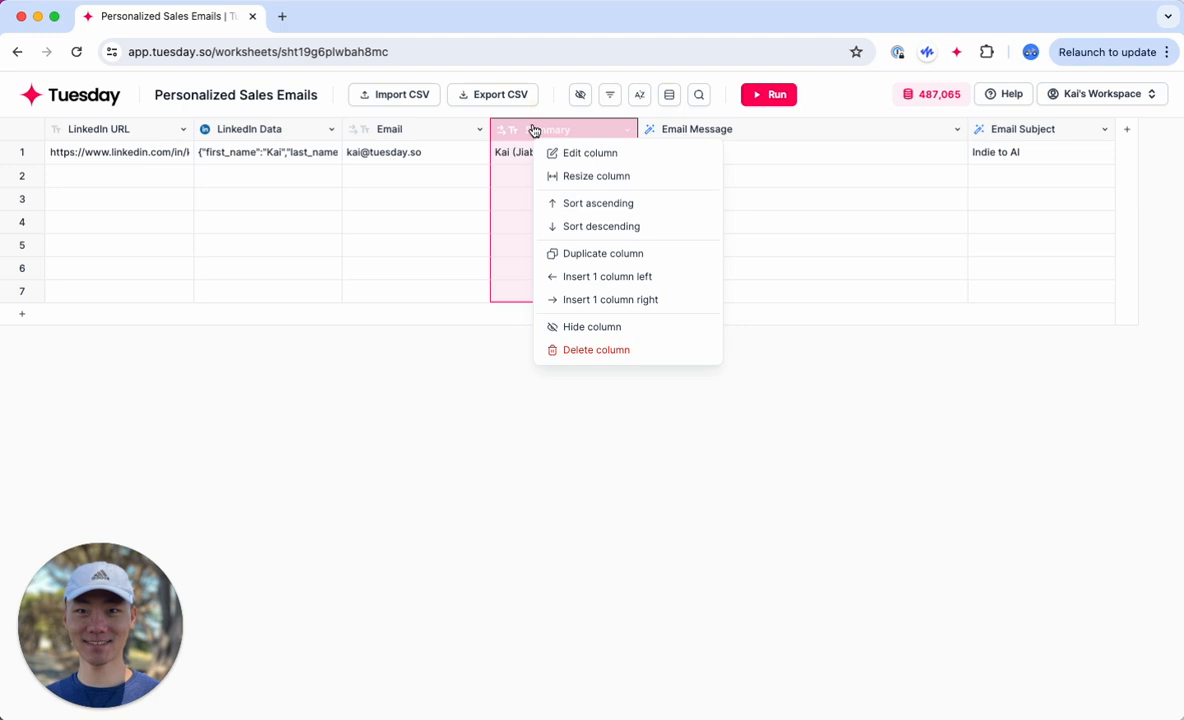
click(586, 348)
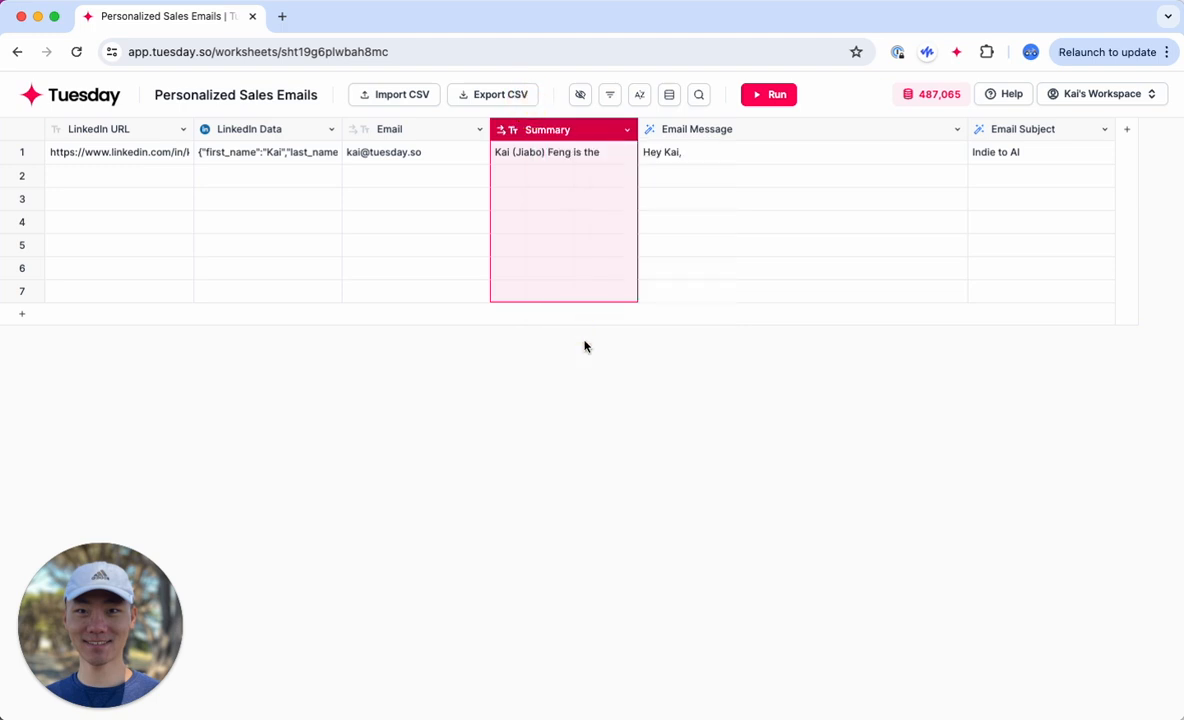
click(441, 197)
click(645, 449)
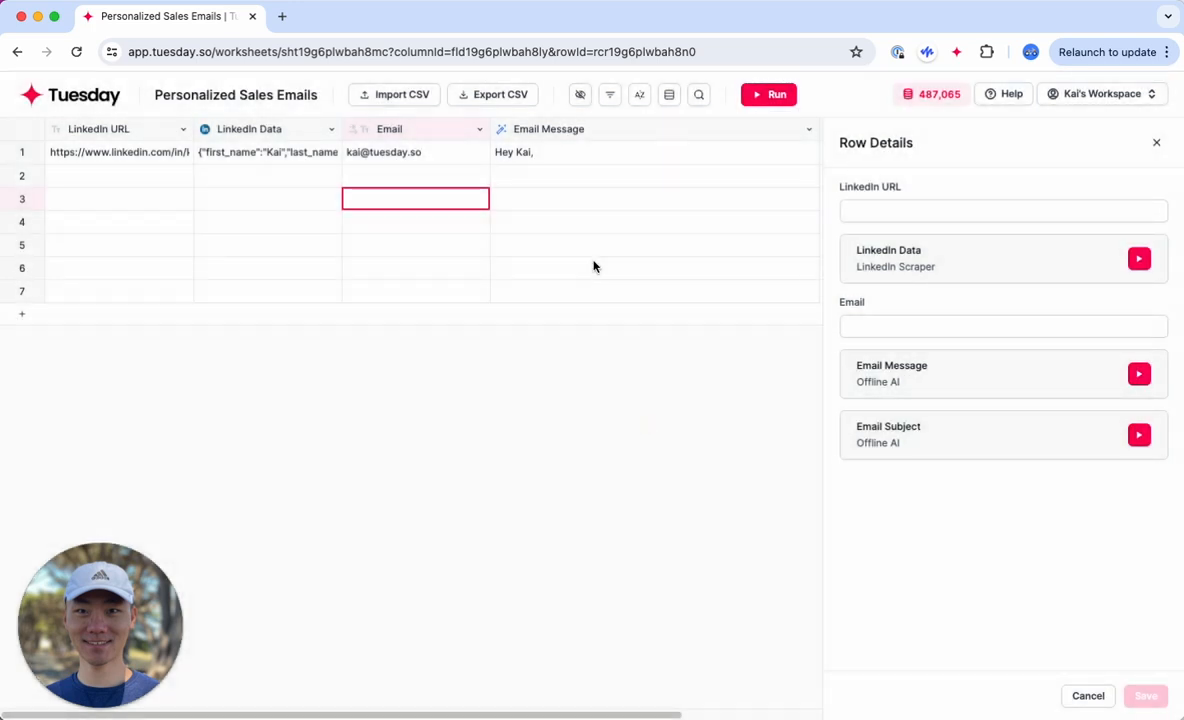
click(1157, 143)
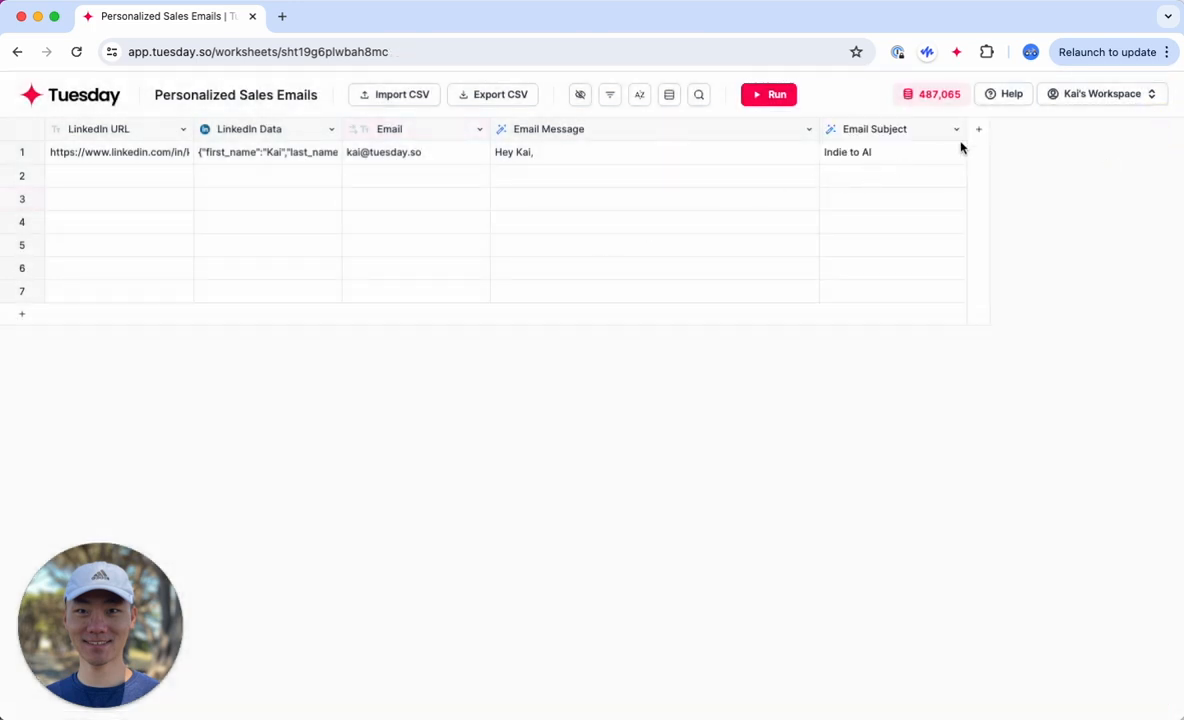
Step: Add a new column at the end of the worksheet and name it Google Search
click(979, 130)
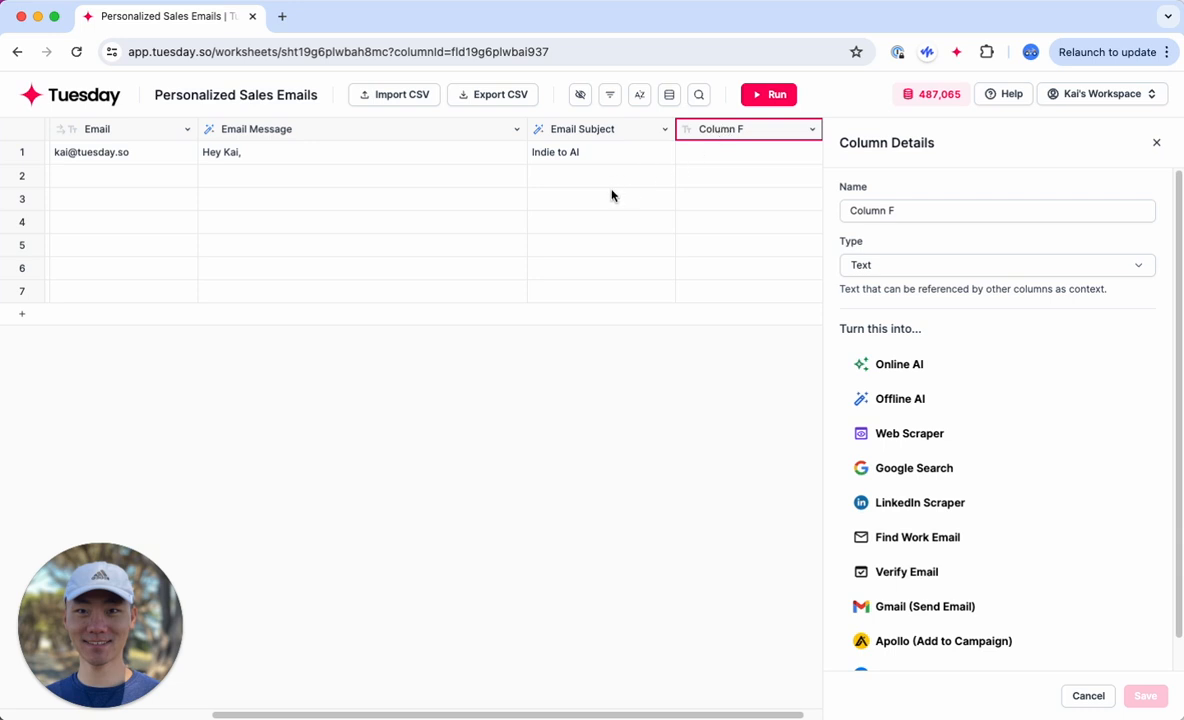
scroll(994, 478, down, 1)
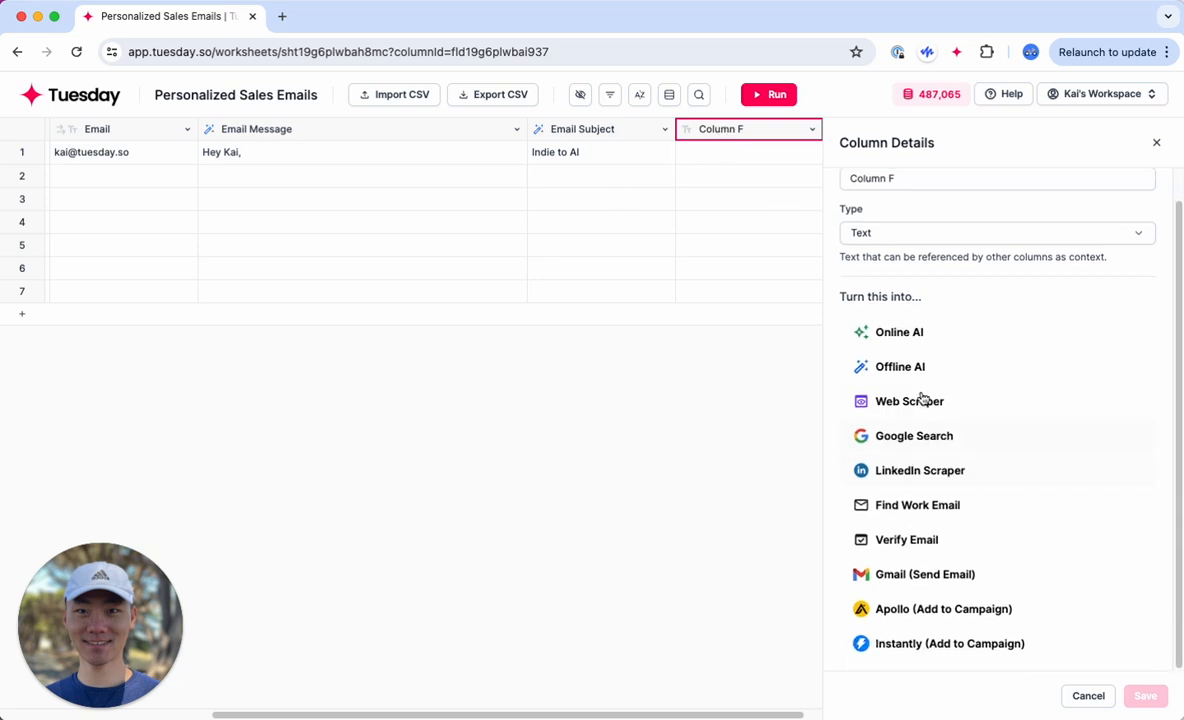
scroll(905, 203, up, 1)
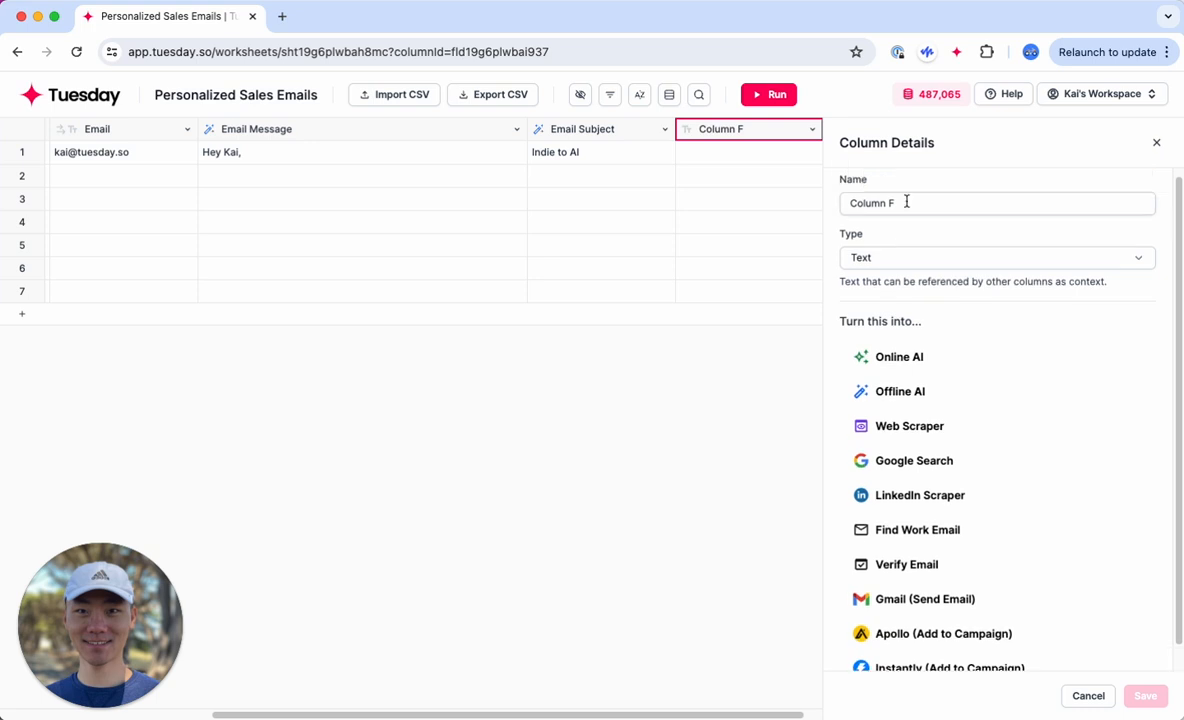
click(728, 130)
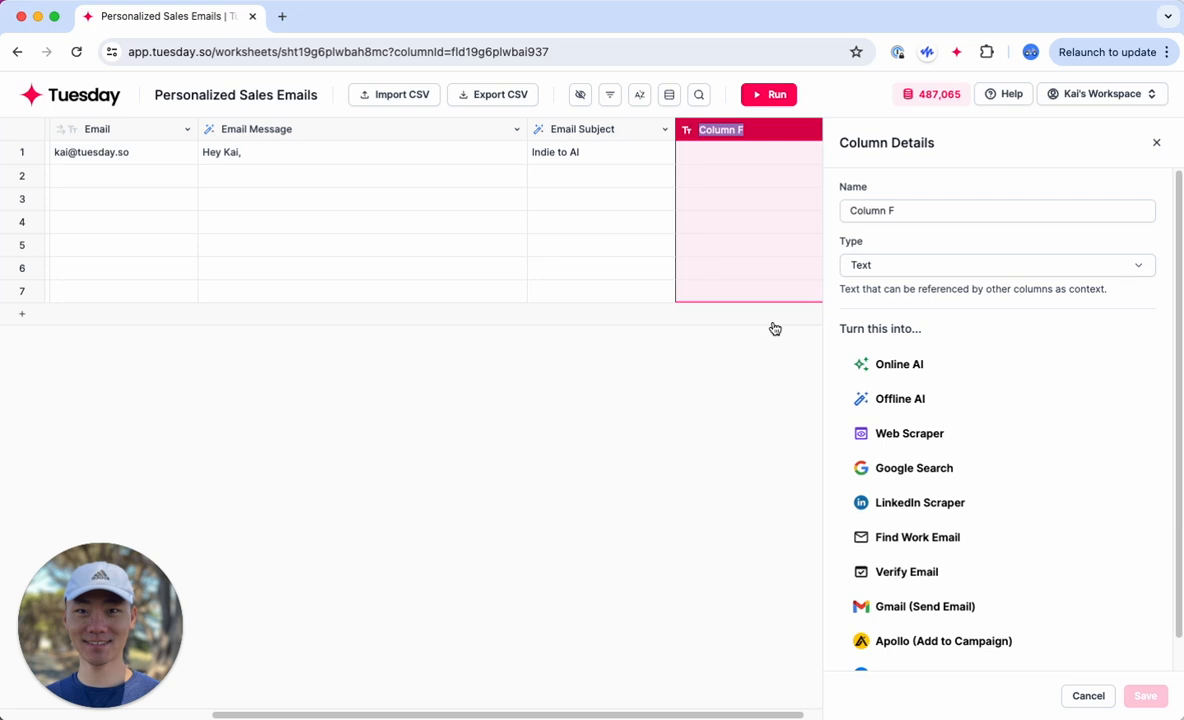
text(Google Search)
key(Return)
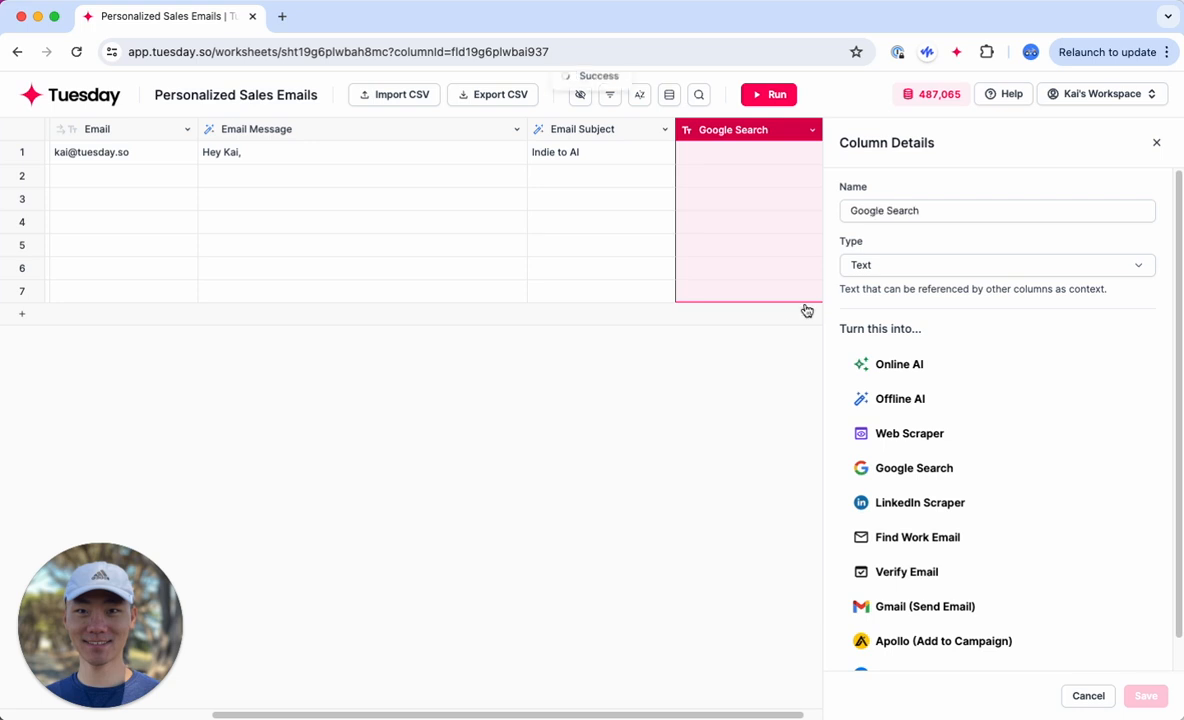
click(880, 467)
click(965, 494)
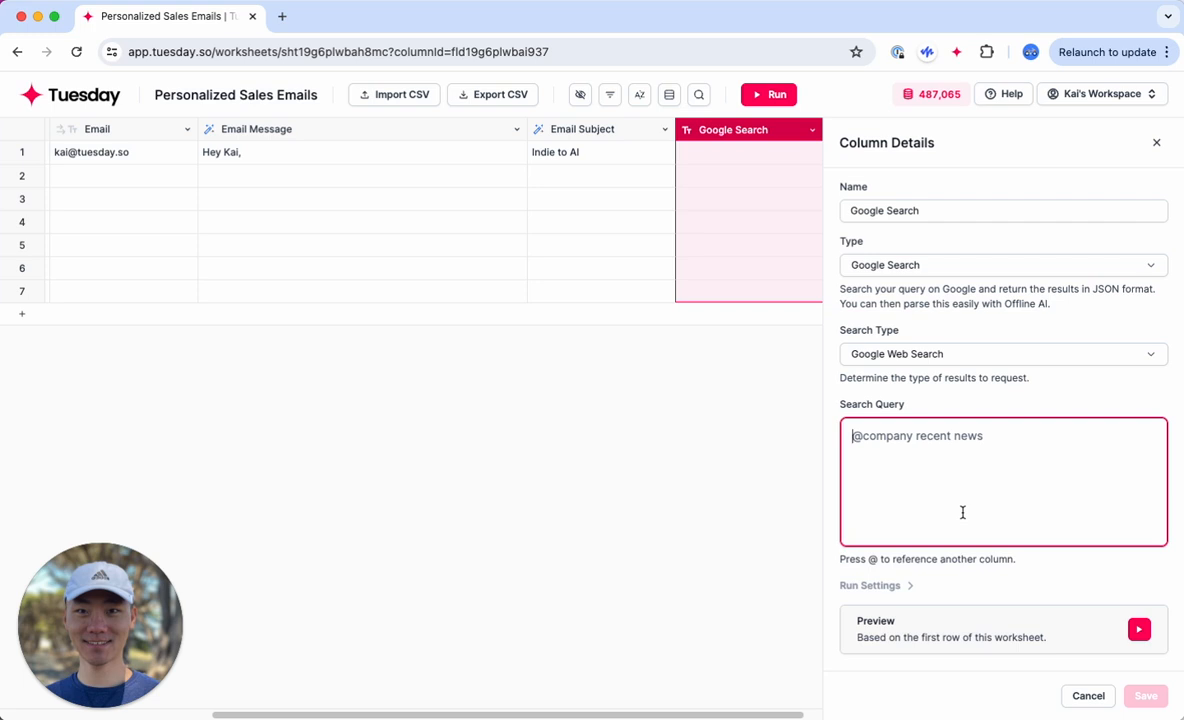
scroll(504, 287, left, 5)
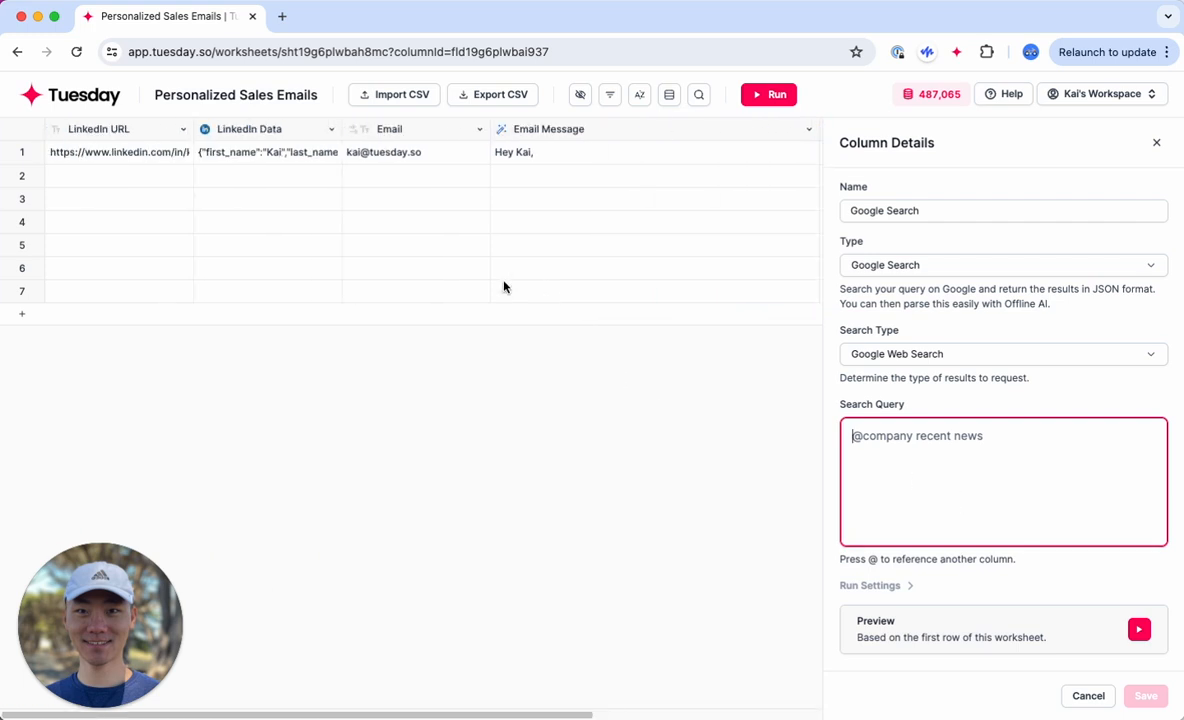
scroll(504, 287, right, 1)
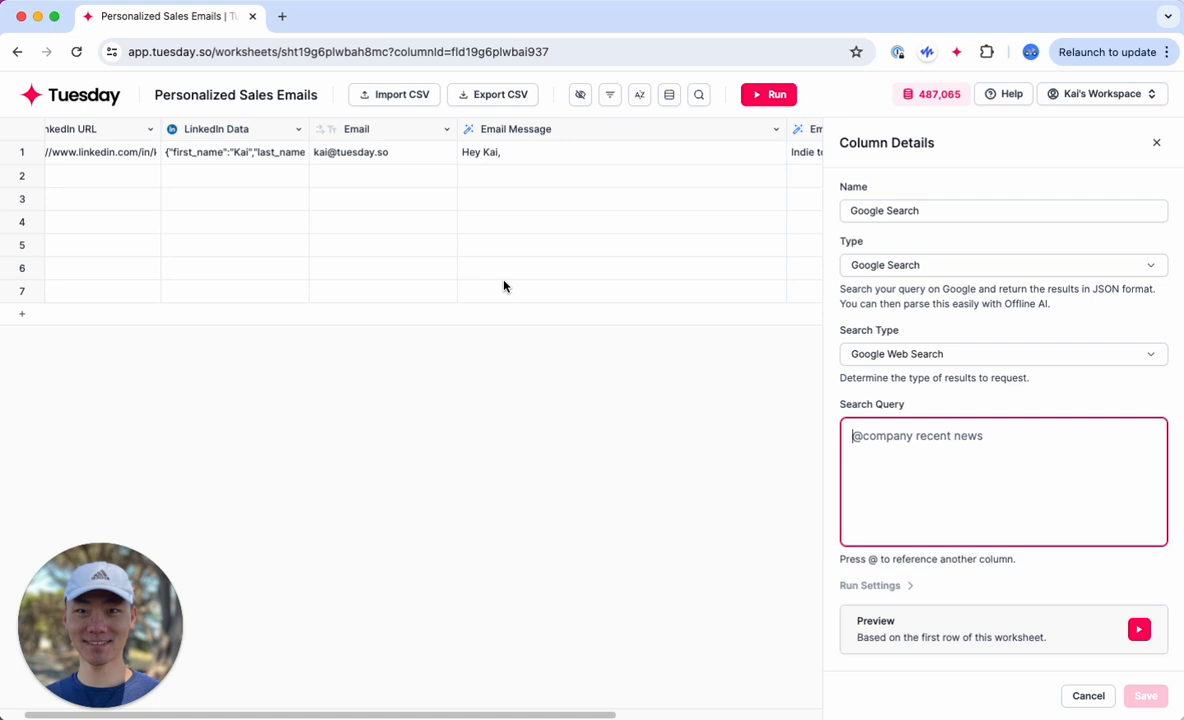
scroll(504, 287, right, 3)
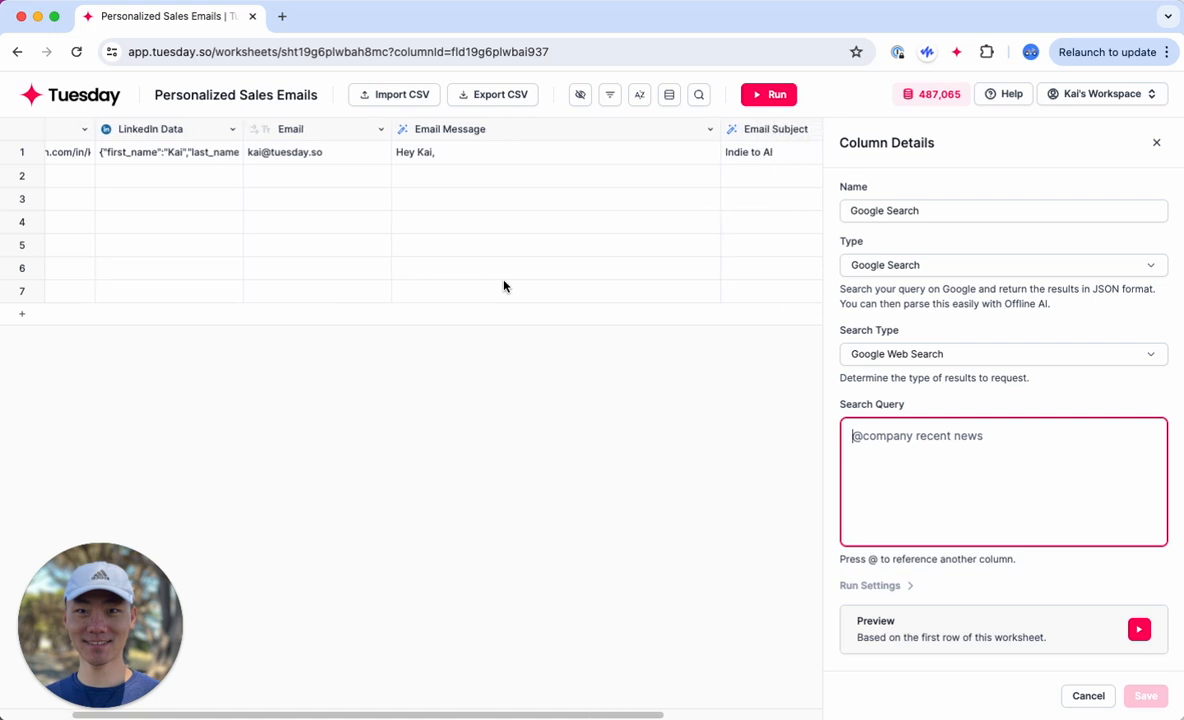
scroll(504, 287, left, 1)
scroll(504, 287, right, 1)
click(1156, 142)
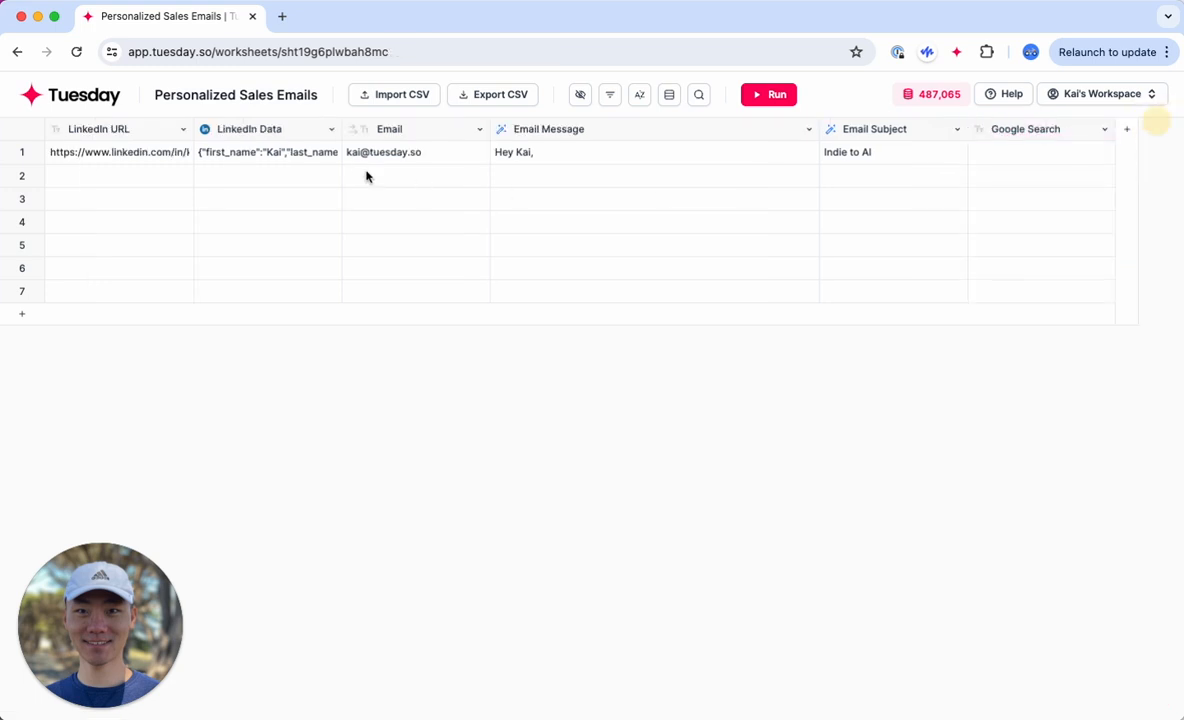
Step: Expand the company entry in row 1's LinkedIn data and add the full_name field as a new column
click(243, 153)
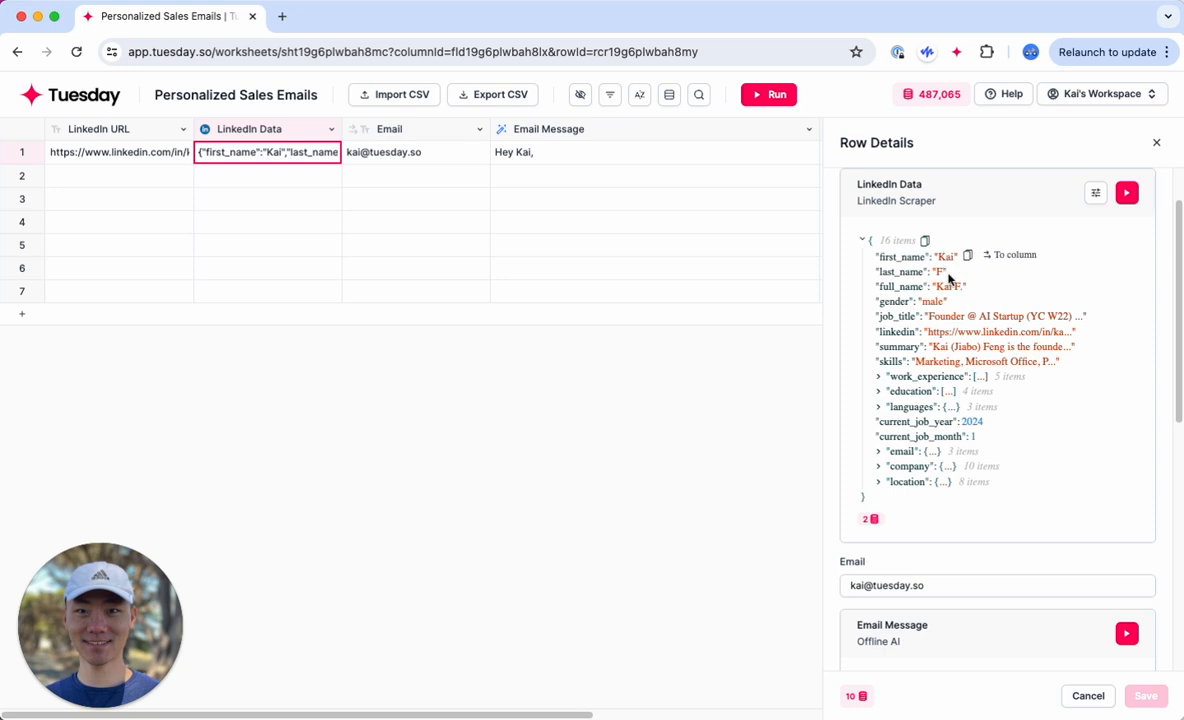
click(879, 466)
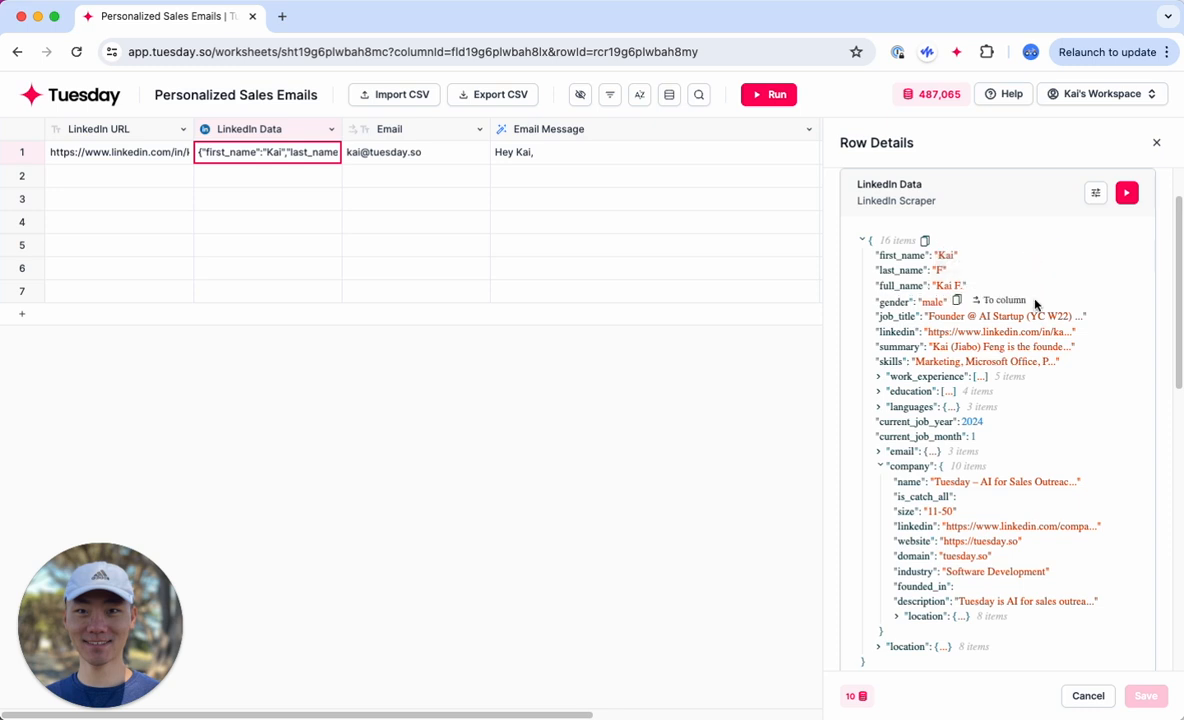
click(569, 158)
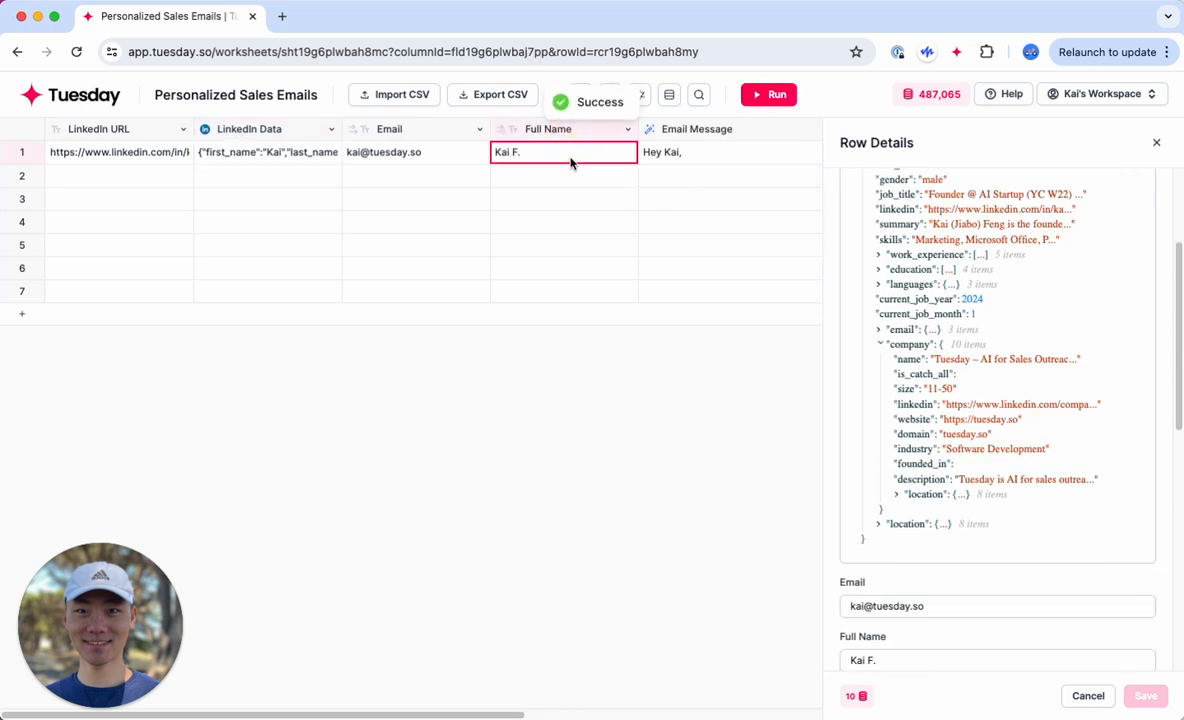
scroll(772, 211, right, 2)
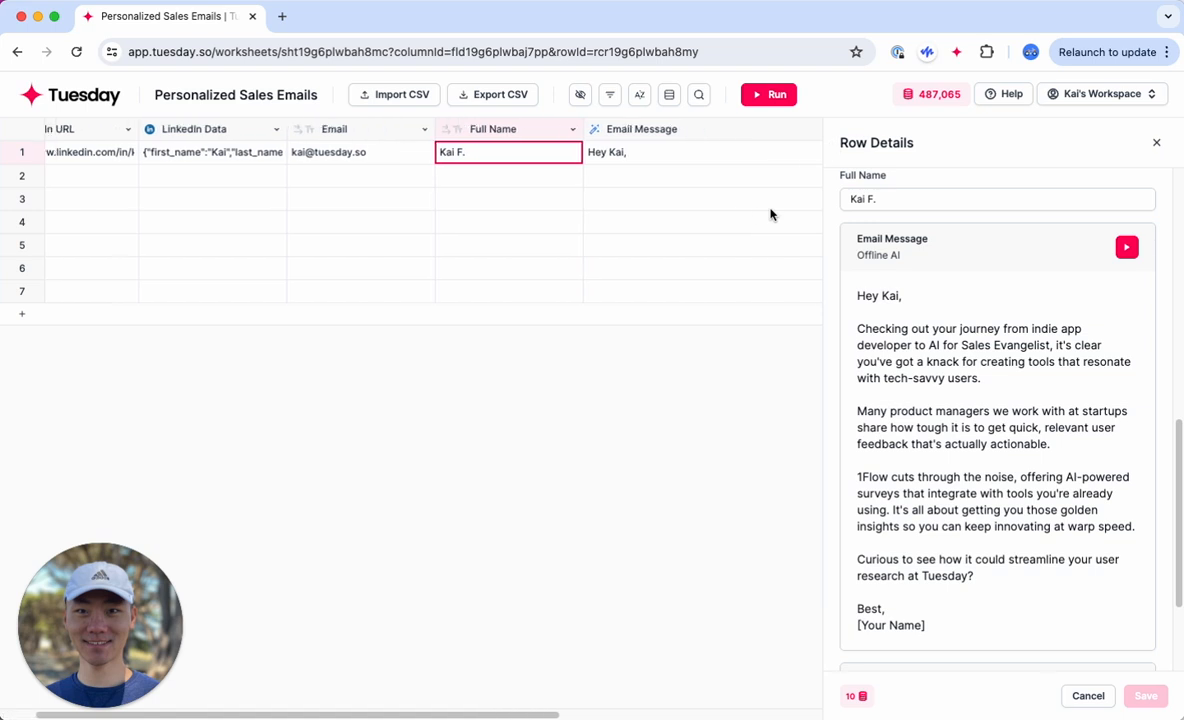
scroll(772, 211, left, 2)
Step: Add the company's name field from row 1's LinkedIn data as a new column and close the row details
click(325, 158)
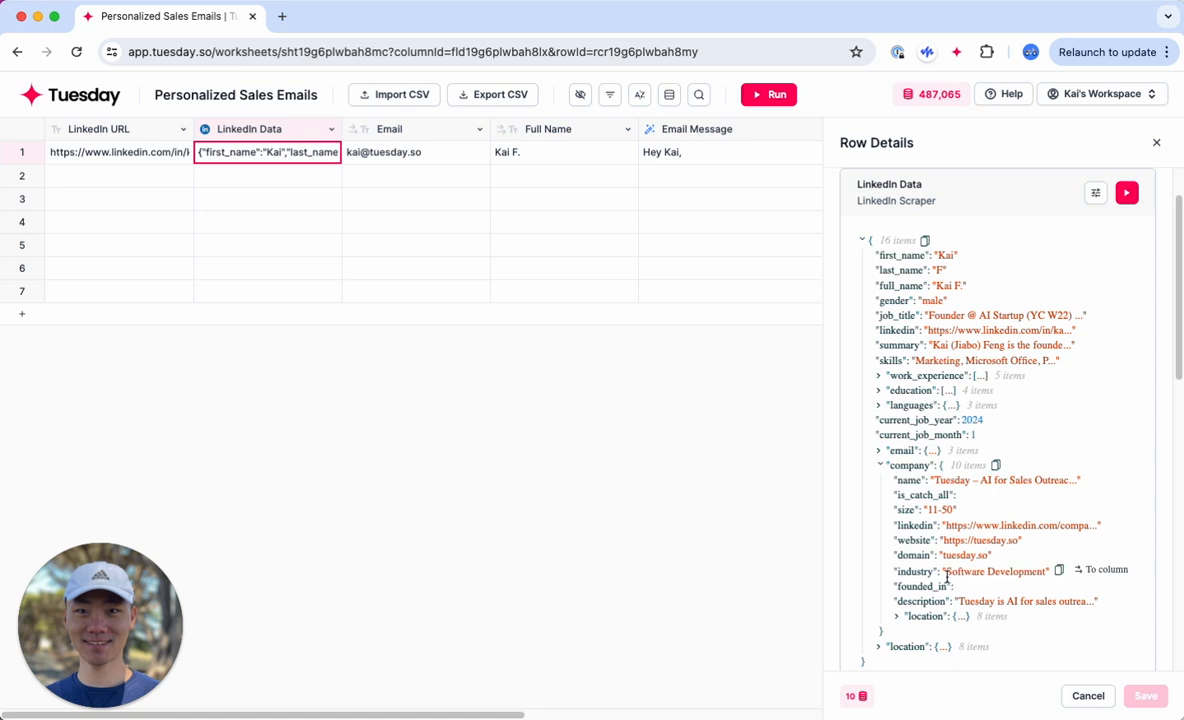
scroll(912, 608, down, 1)
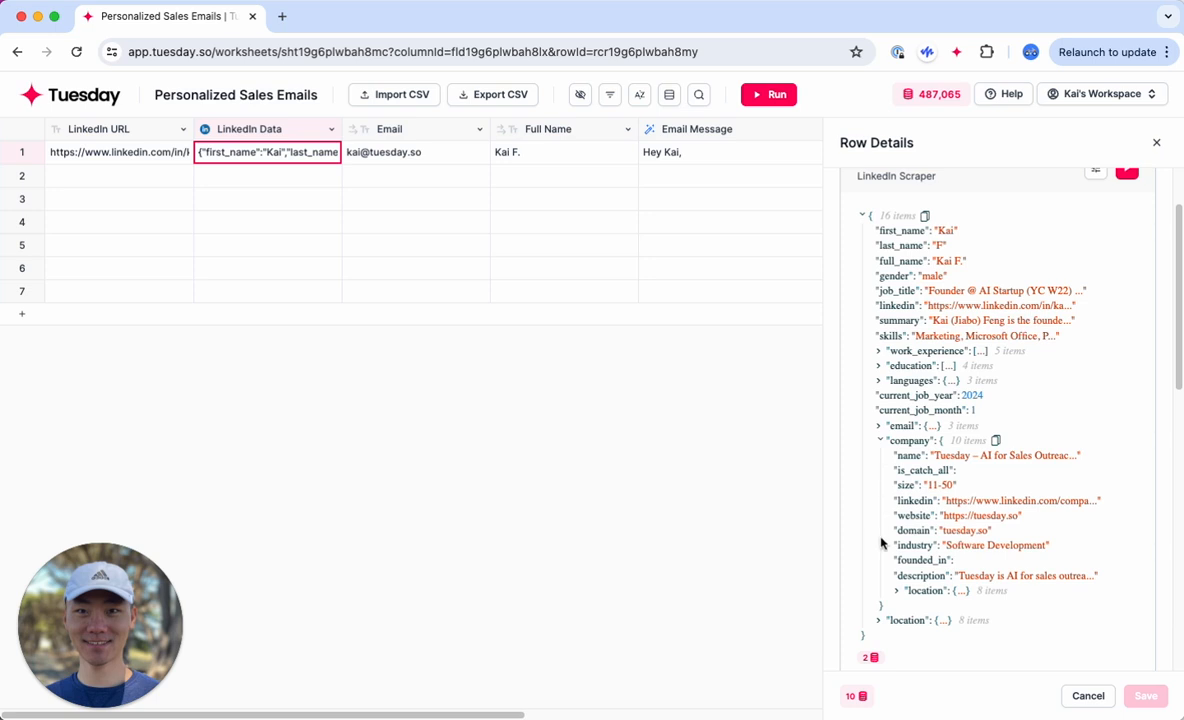
click(957, 470)
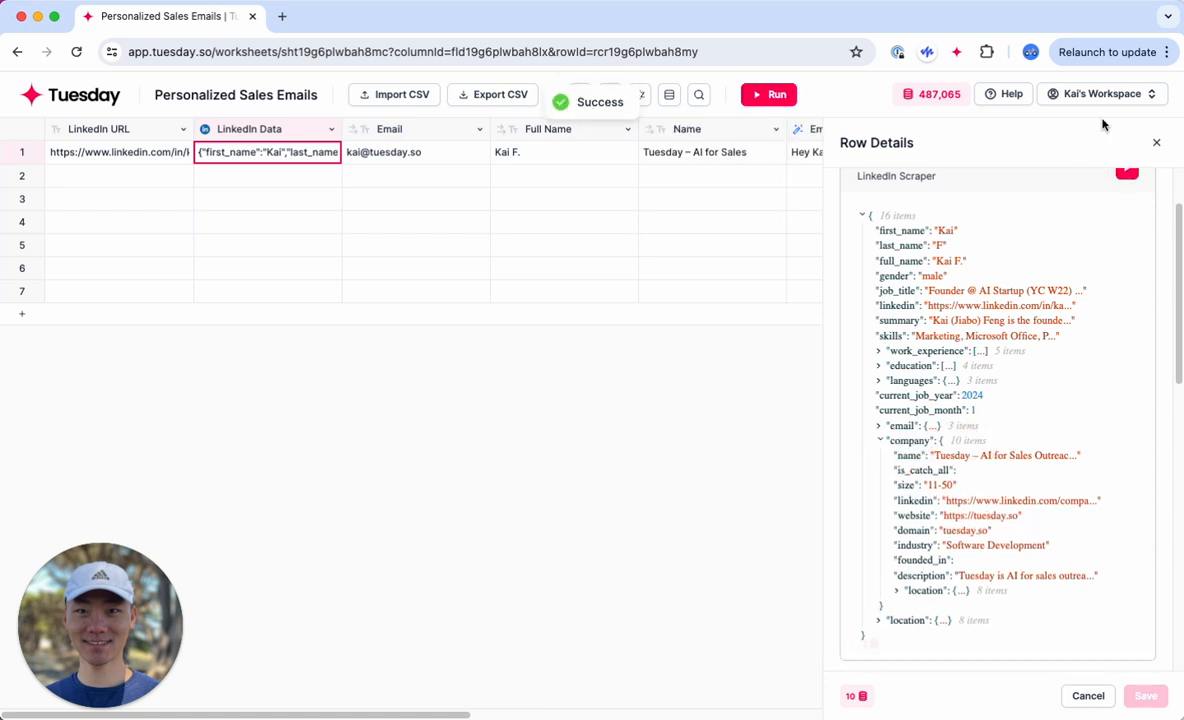
click(1156, 142)
Step: Rename the new Name column to Company Name
double_click(679, 133)
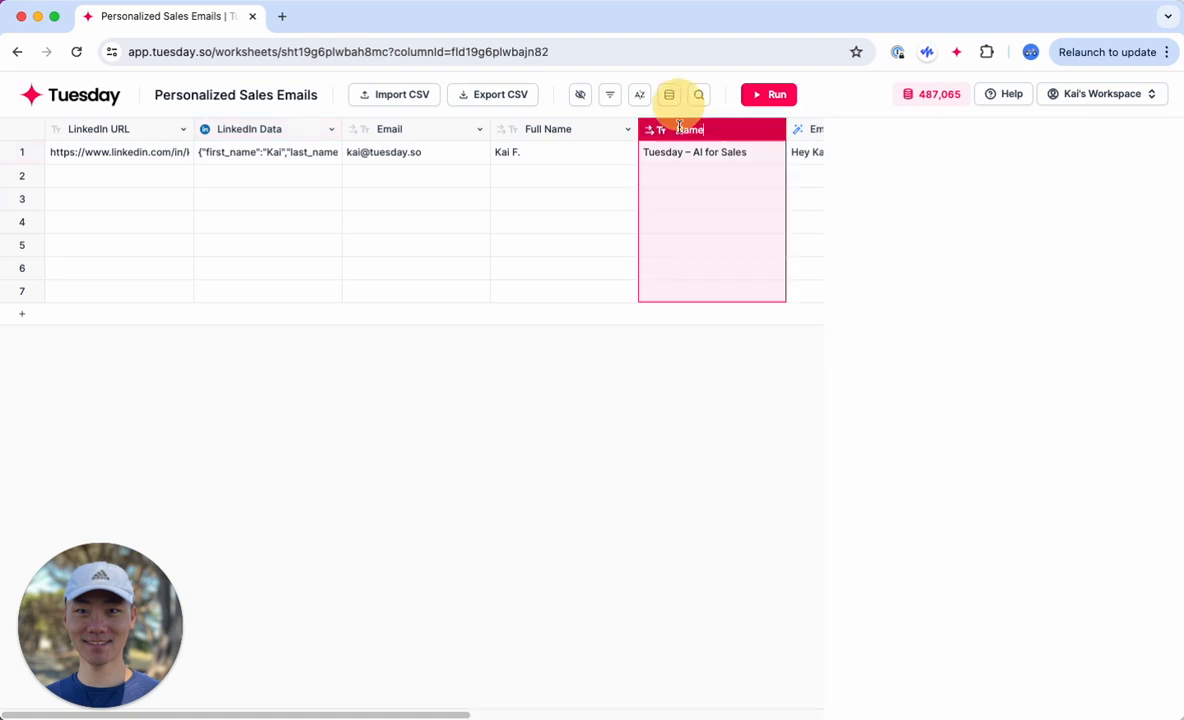
text(Company Name)
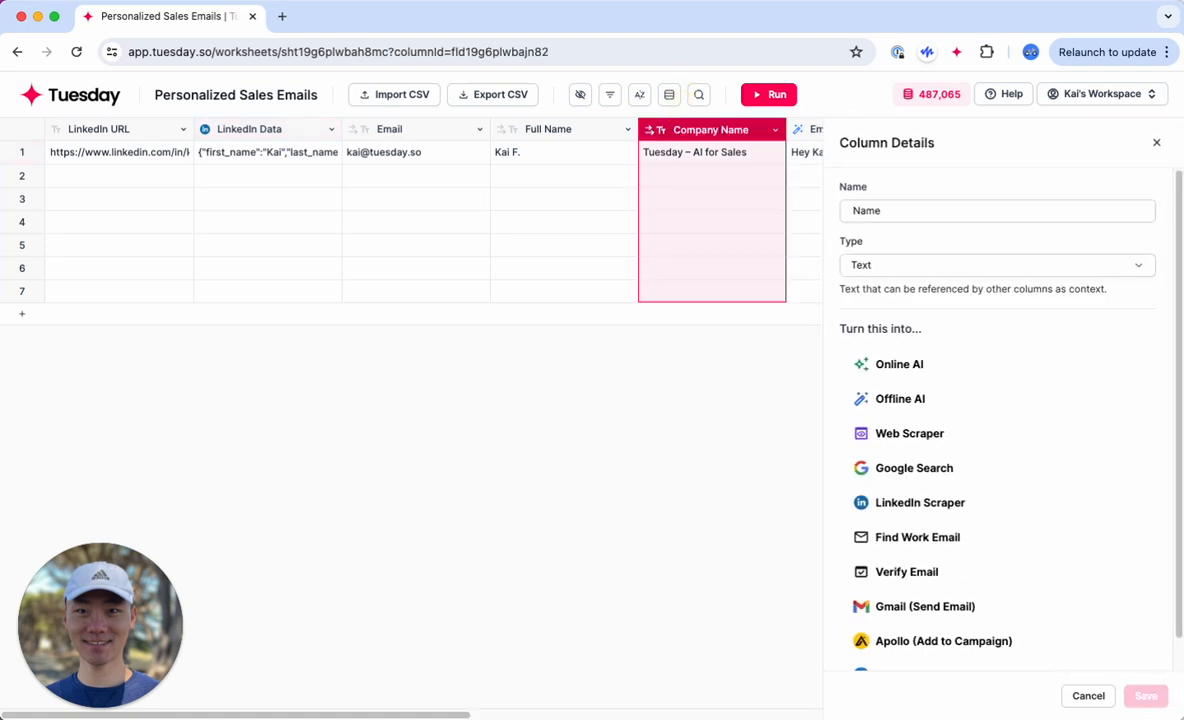
key(Return)
Step: Insert a new column directly after Company Name and open its column details
scroll(518, 206, right, 1)
scroll(518, 206, right, 4)
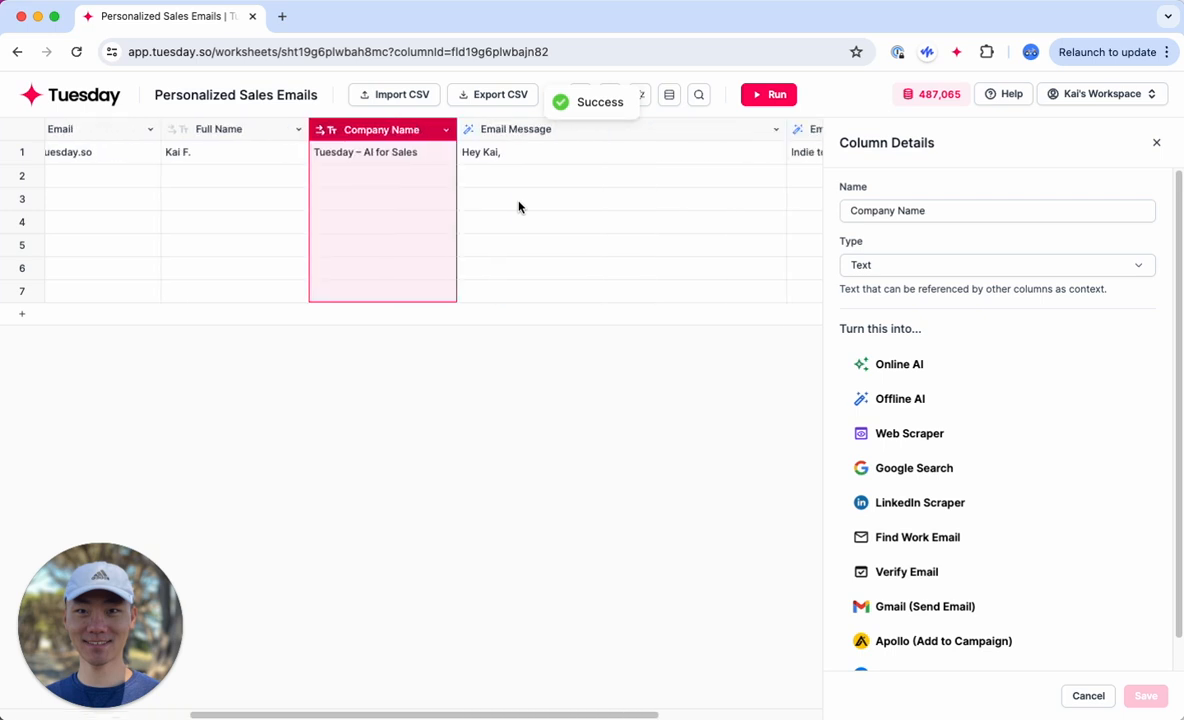
right_click(391, 134)
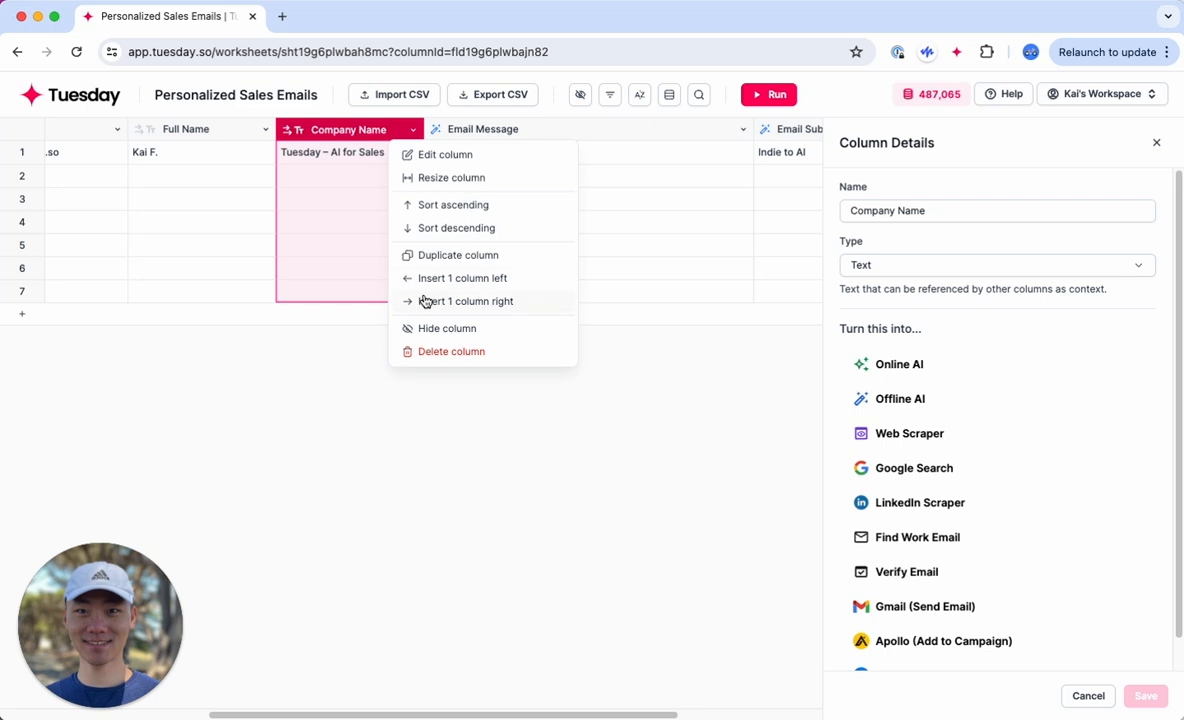
click(331, 485)
right_click(465, 133)
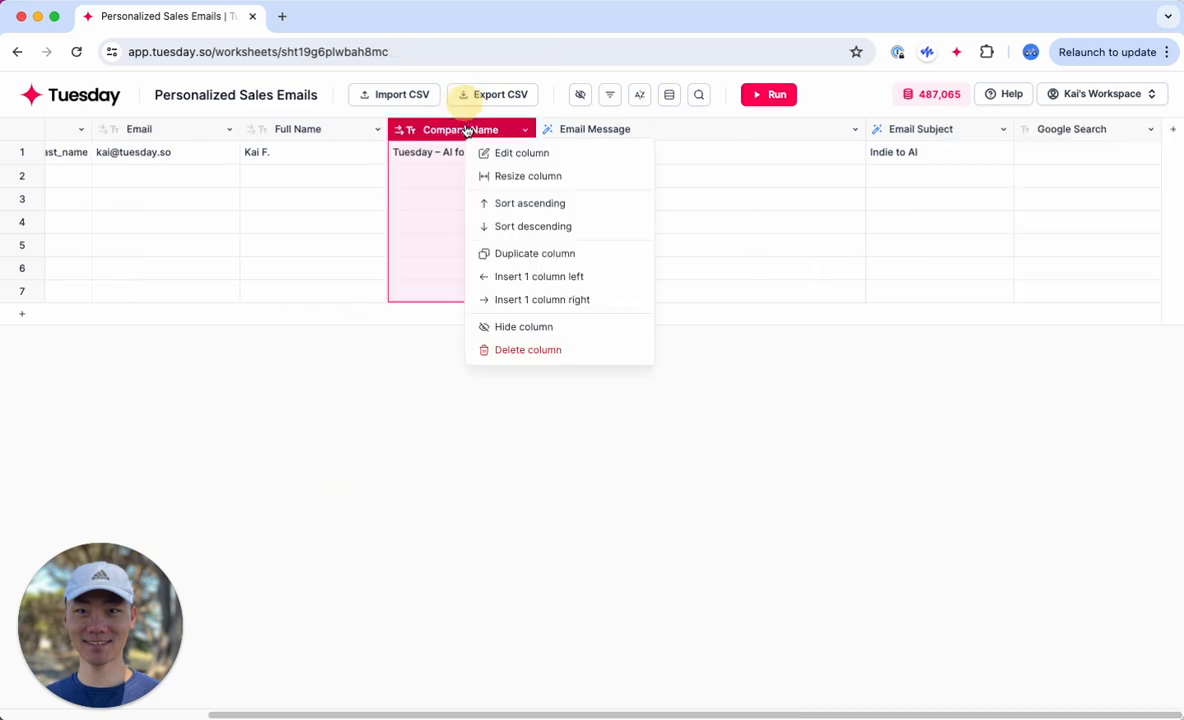
click(539, 276)
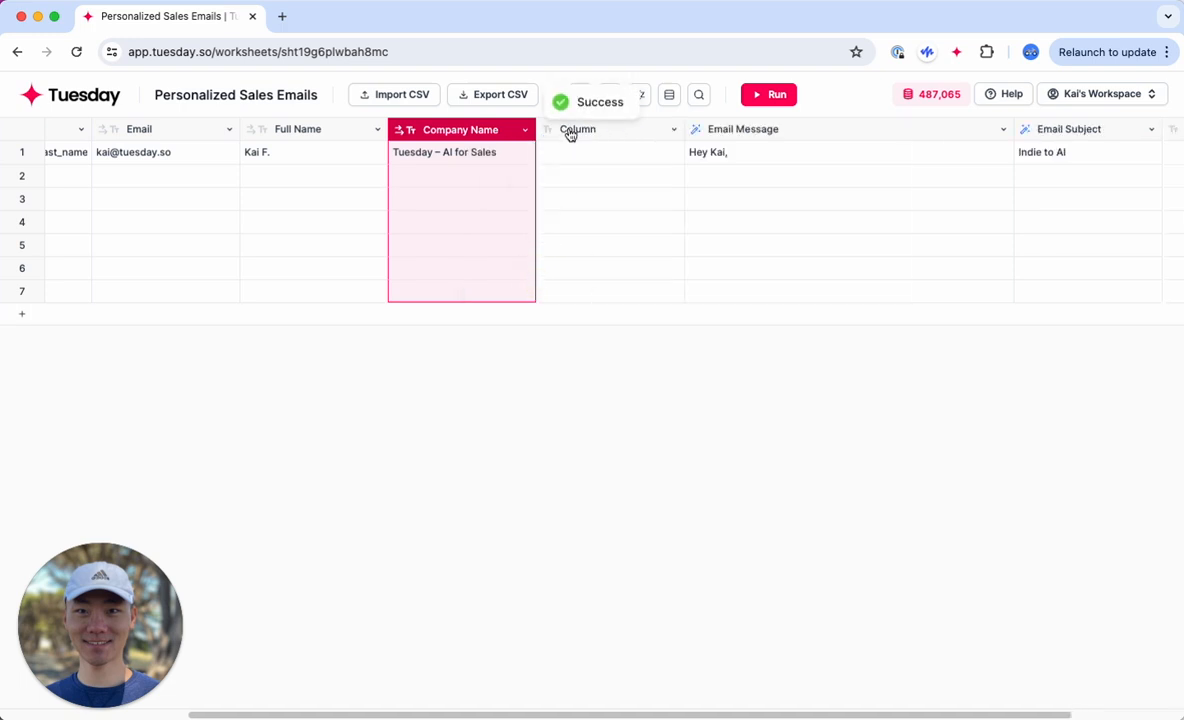
click(570, 131)
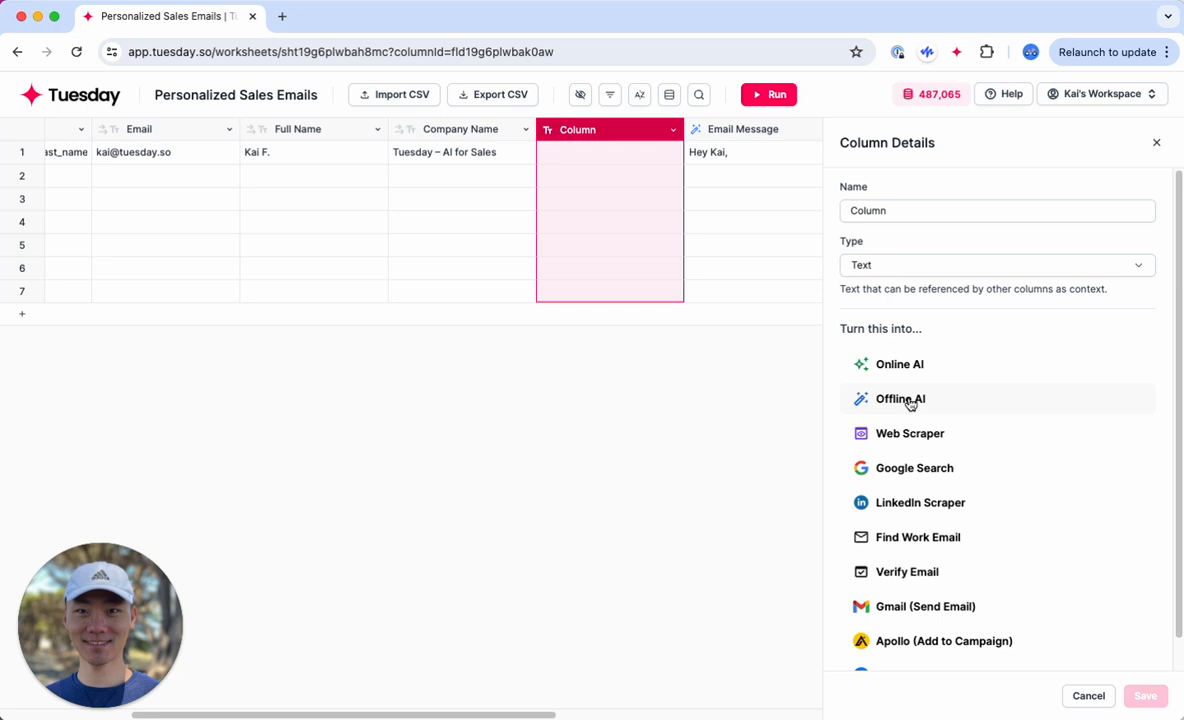
Step: Turn the new column into an Online AI column and name it Personal Research
click(911, 366)
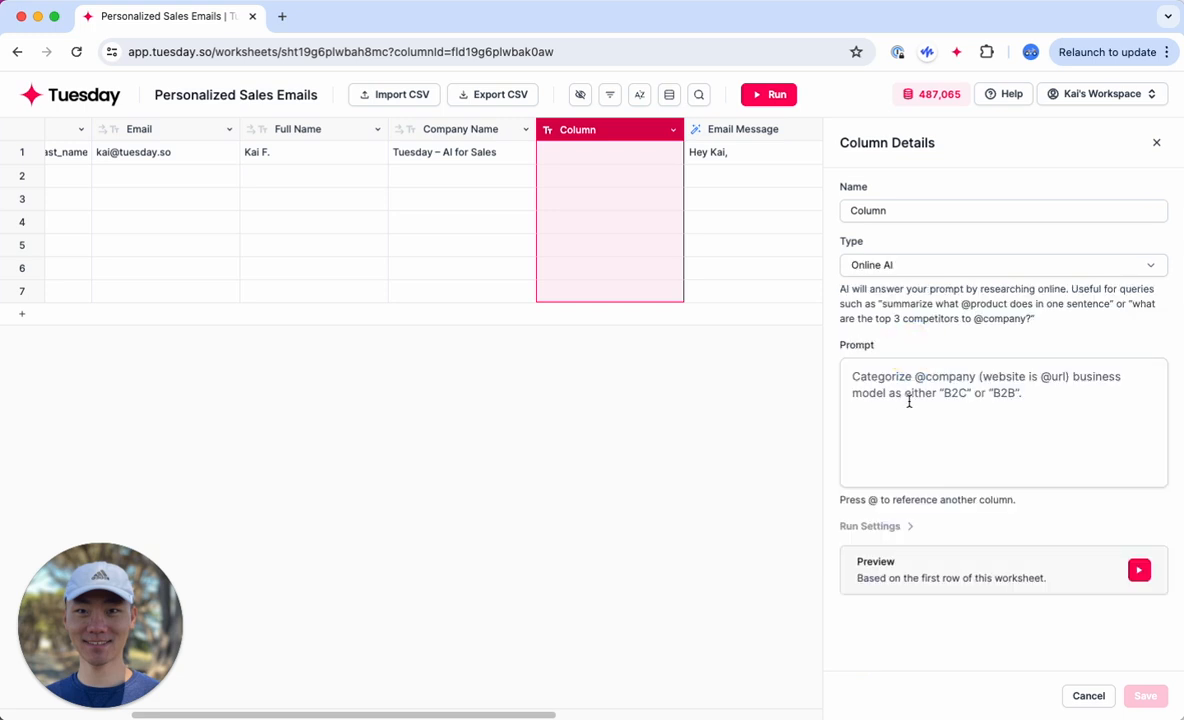
click(880, 378)
click(928, 210)
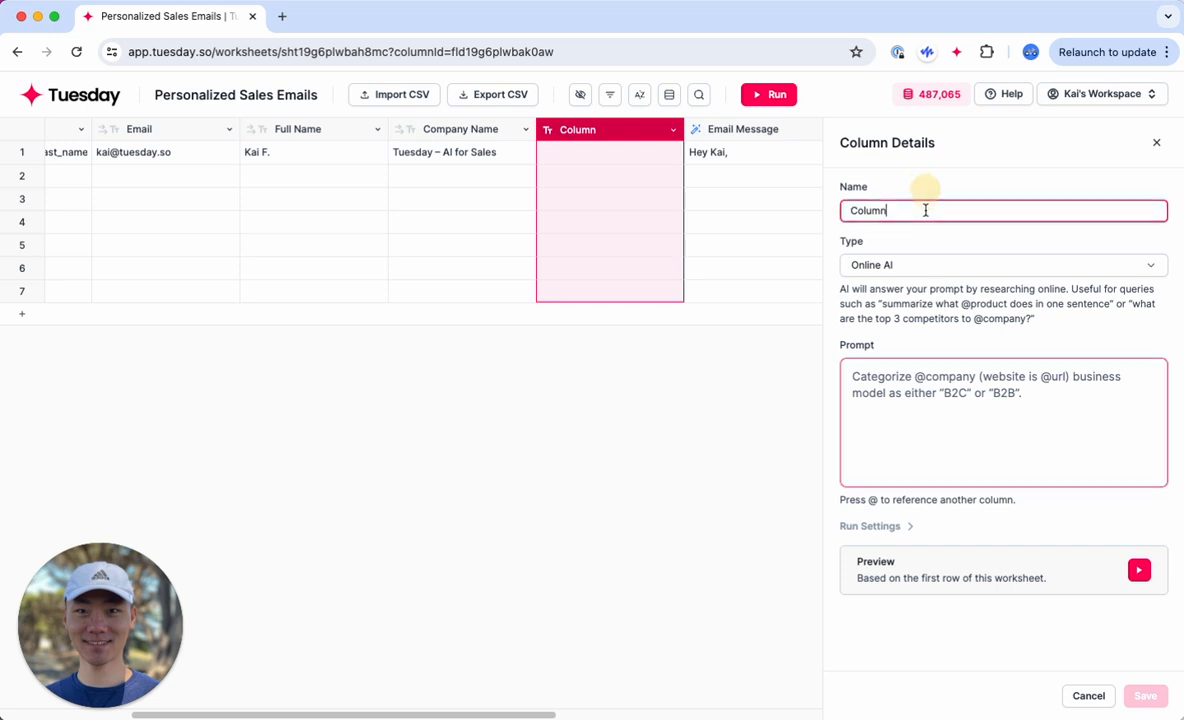
key(super+a)
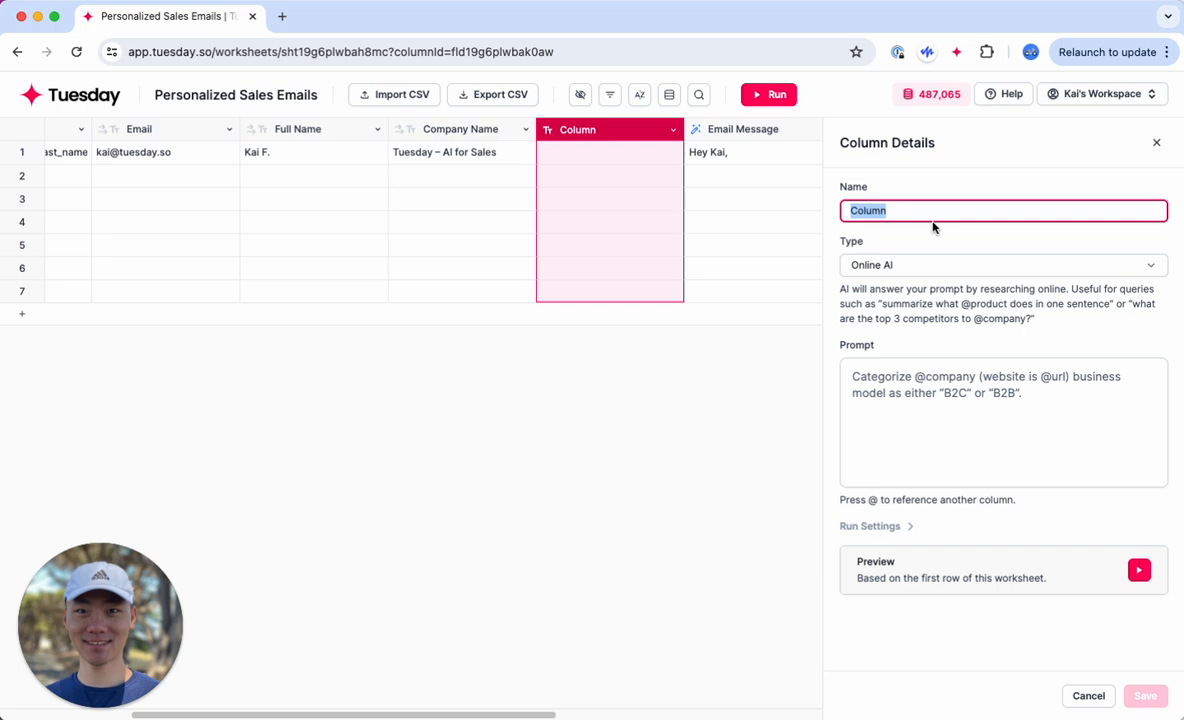
text(Personal Research)
Step: Start the column's prompt with references to the Full Name and Company Name columns, joined by "at"
click(928, 370)
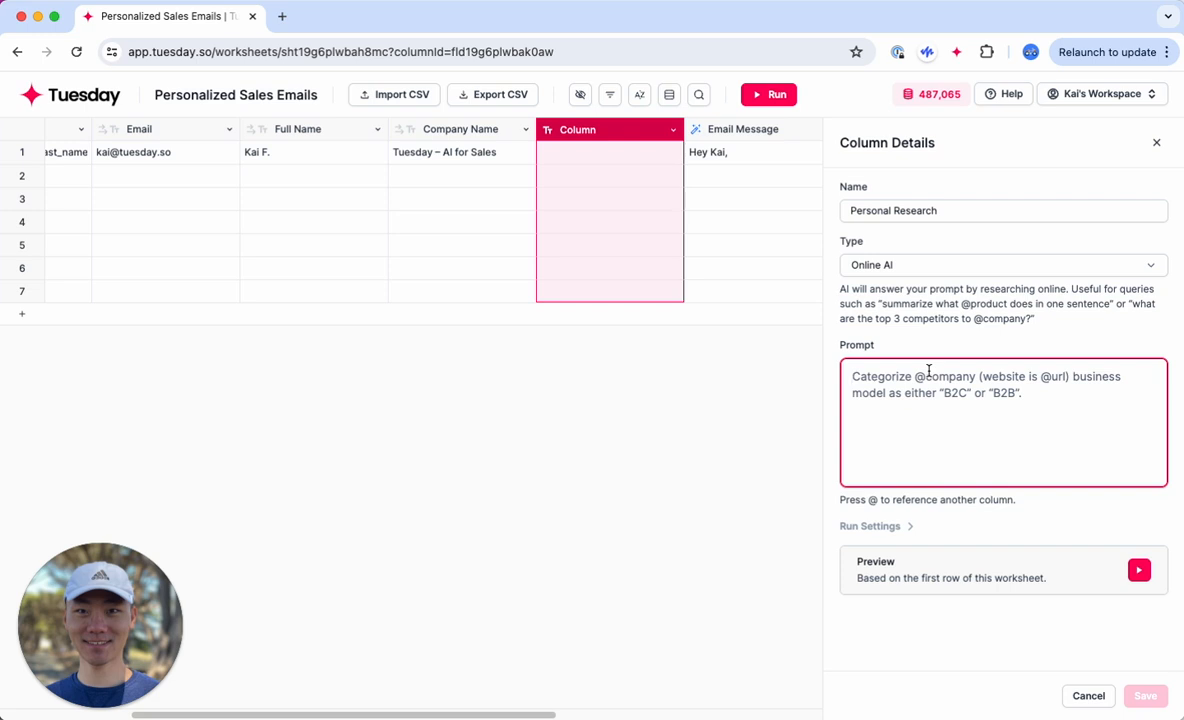
text(@f)
key(Return)
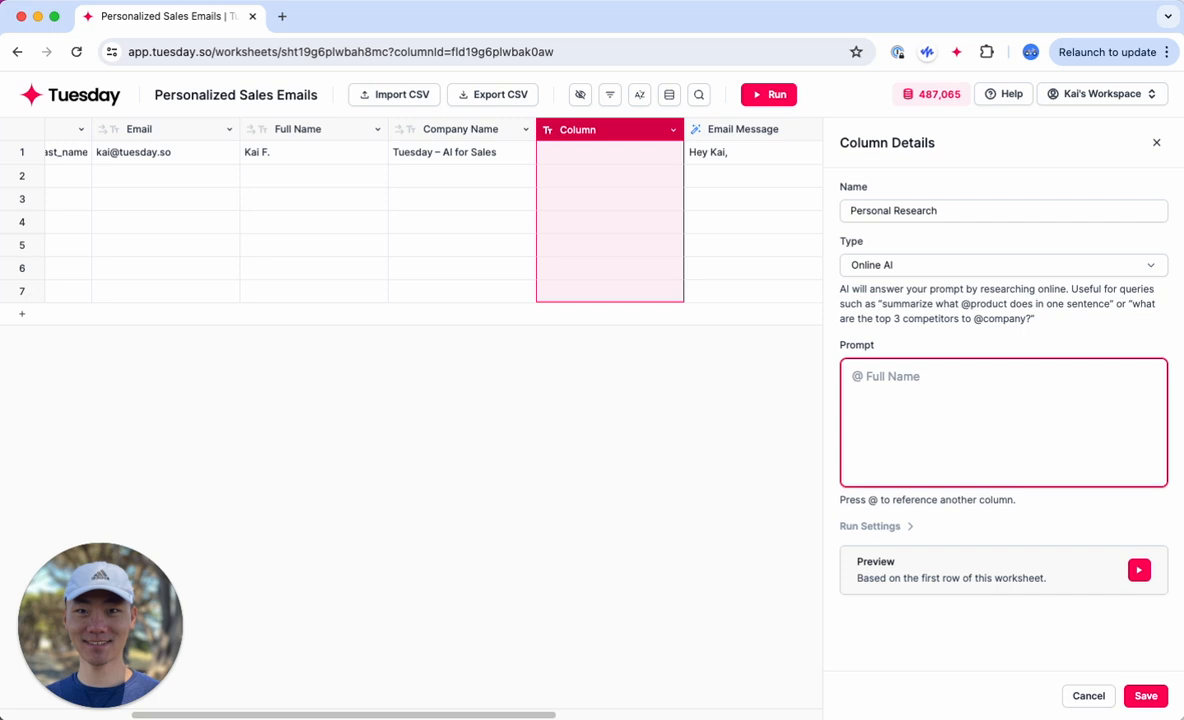
text(at @com)
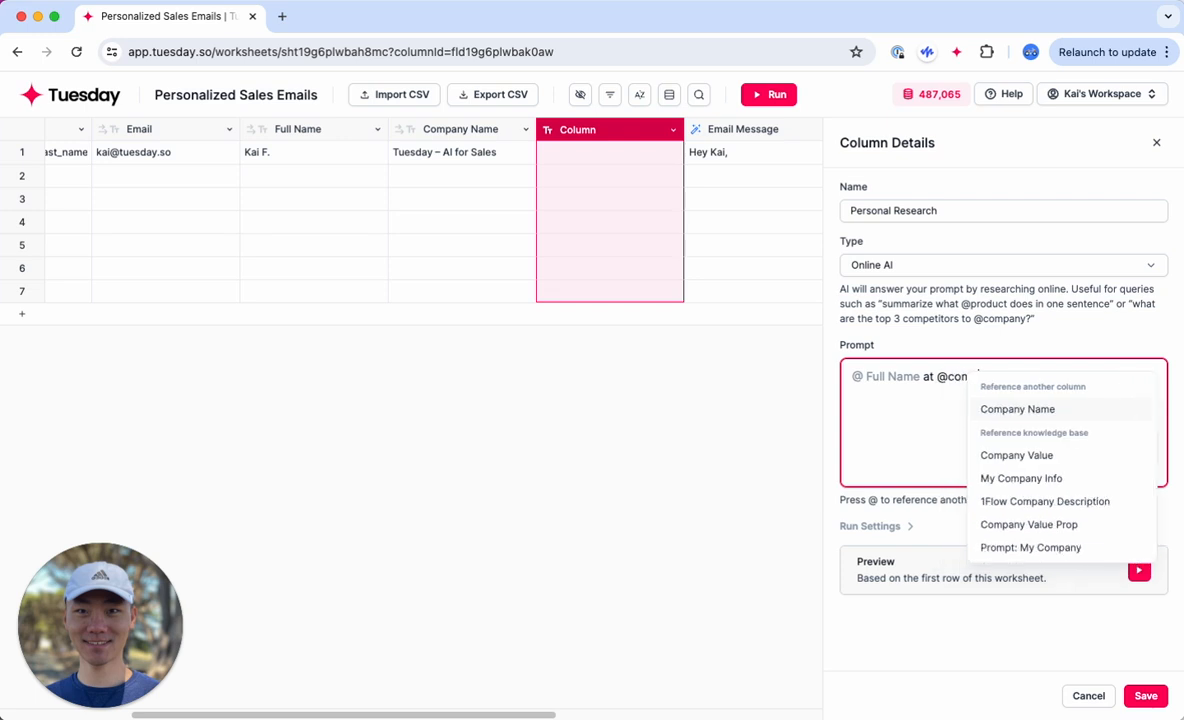
key(Return)
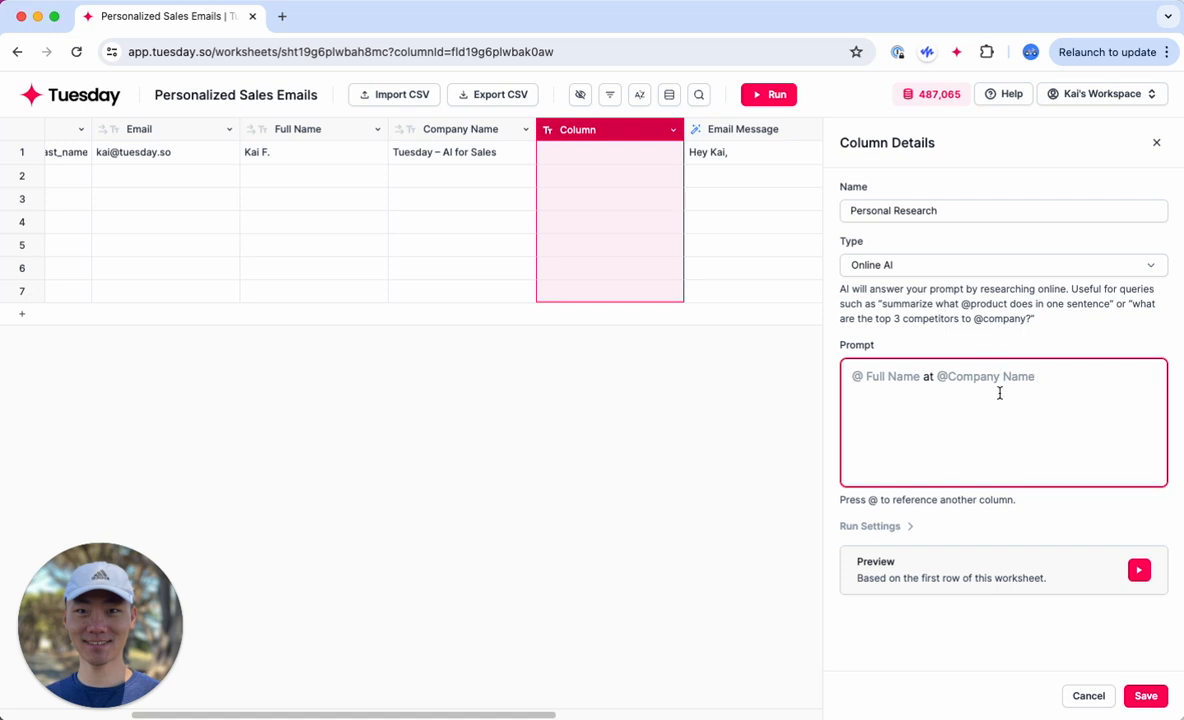
Step: Insert "Find recent news, podcast appearances of" before the Full Name reference in the prompt
click(851, 376)
text(Find )
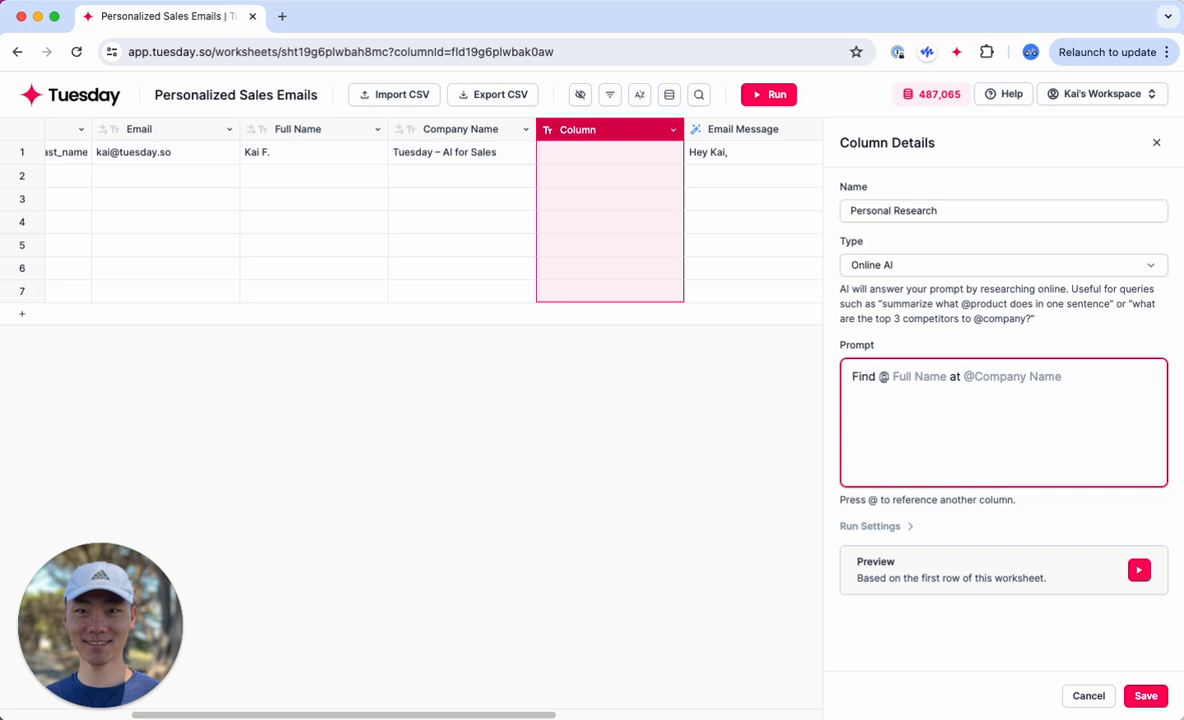
text(rec)
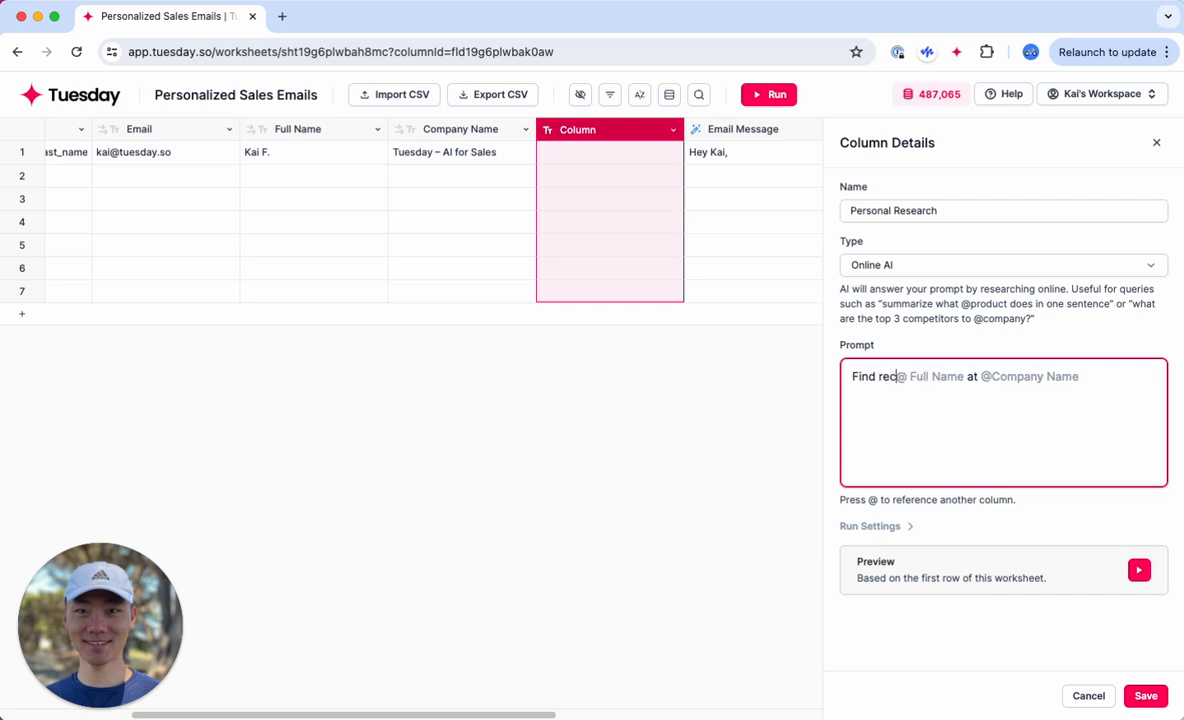
text(ent news, podcast appearances )
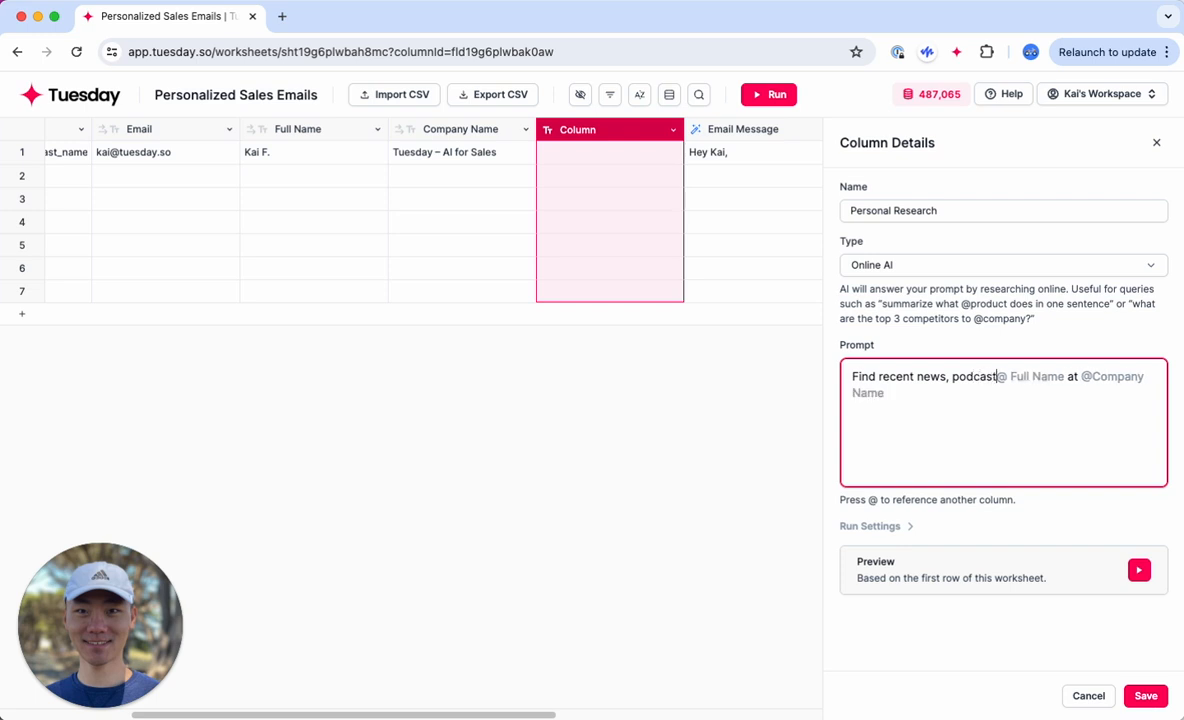
text(of )
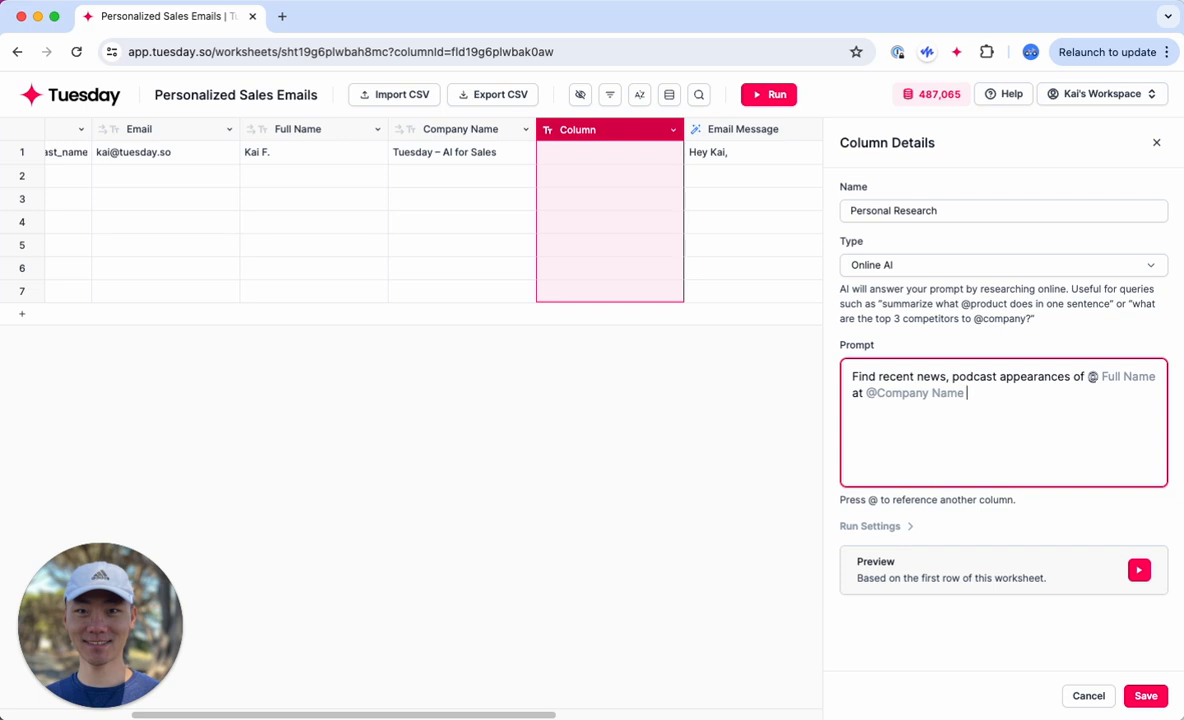
text(nd summarize the content )
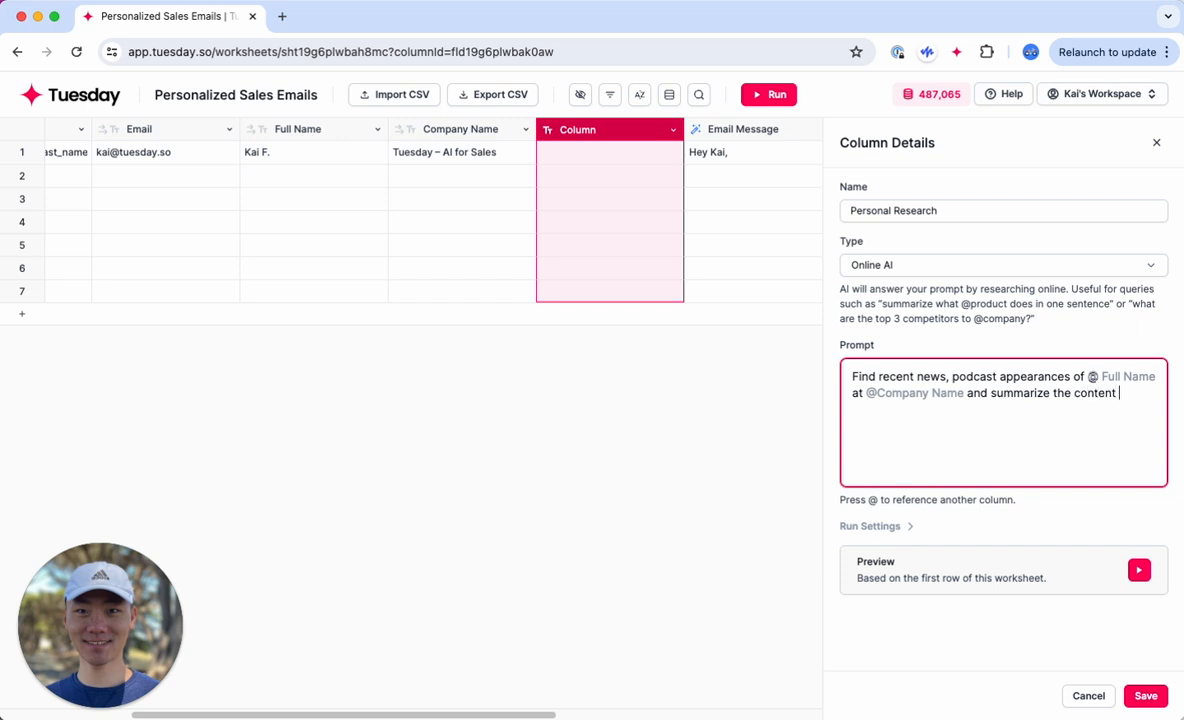
text(and keywrodsords)
Step: Continue the prompt after the Company Name reference with "and summarize the content and key ideas behind each."
key(BackSpace)
key(BackSpace)
key(BackSpace)
key(BackSpace)
text(ideas behind e)
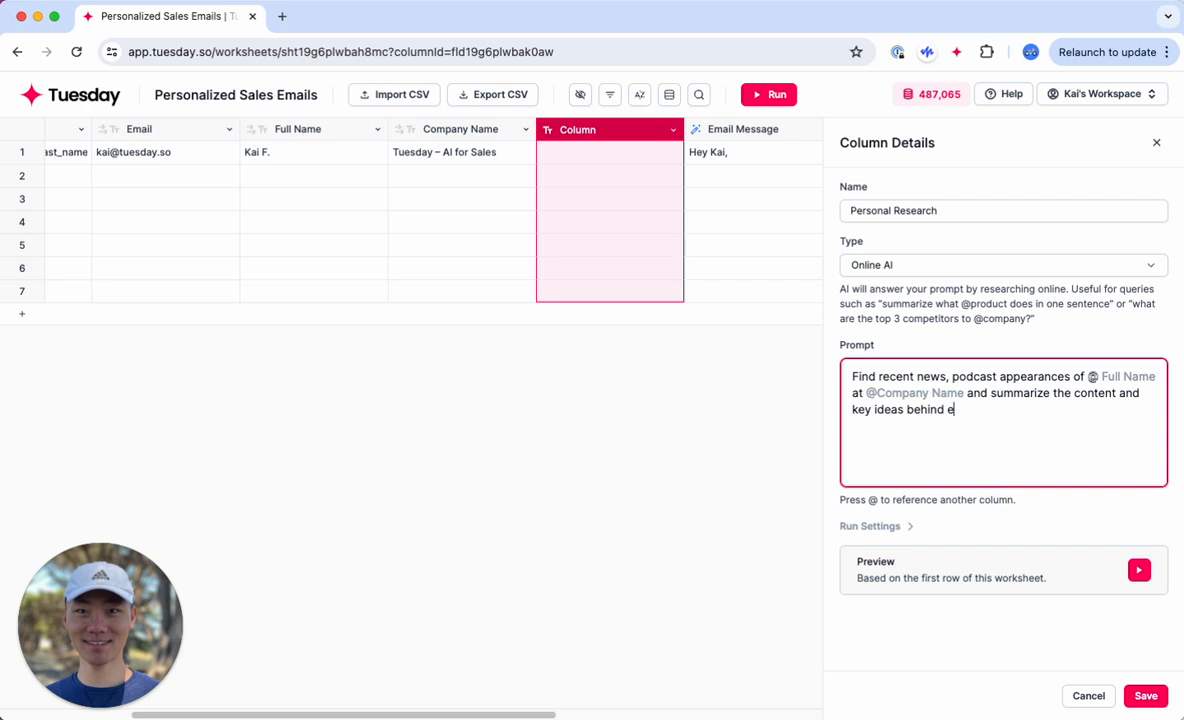
text(ach. If no relevant info is foun)
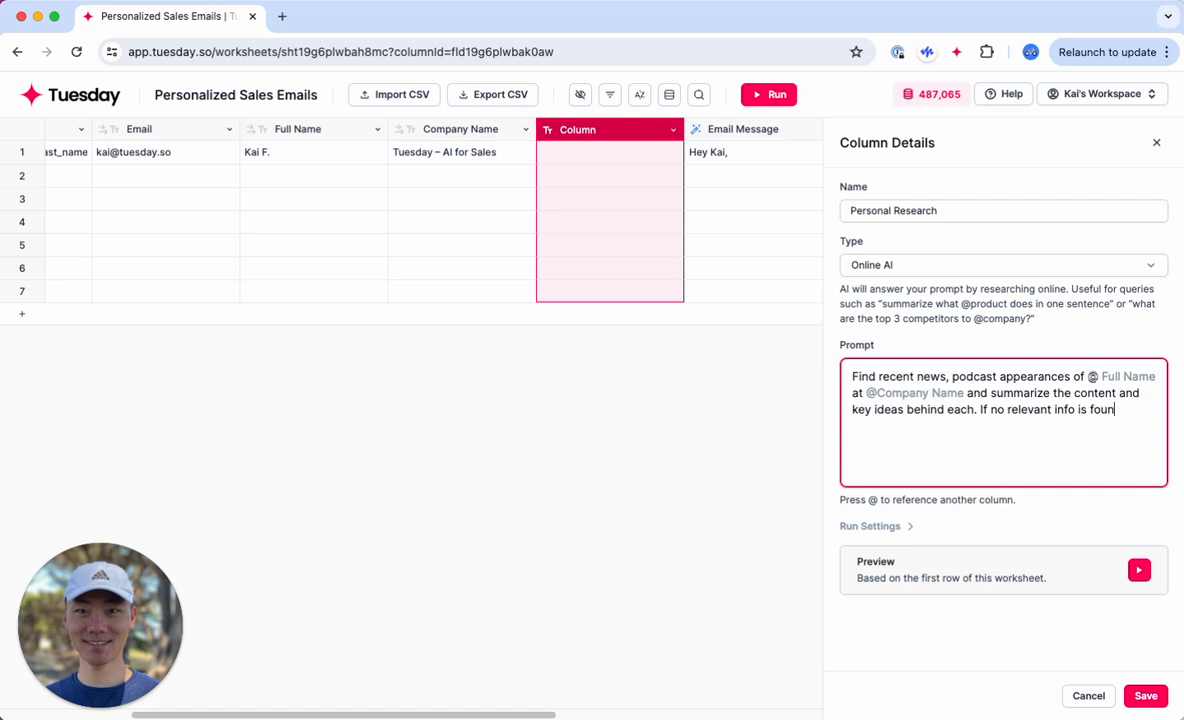
text(d, output N/A.)
Step: End the prompt with "If no relevant info is found, output N/A" and save the Personal Research column
click(1004, 600)
click(1145, 696)
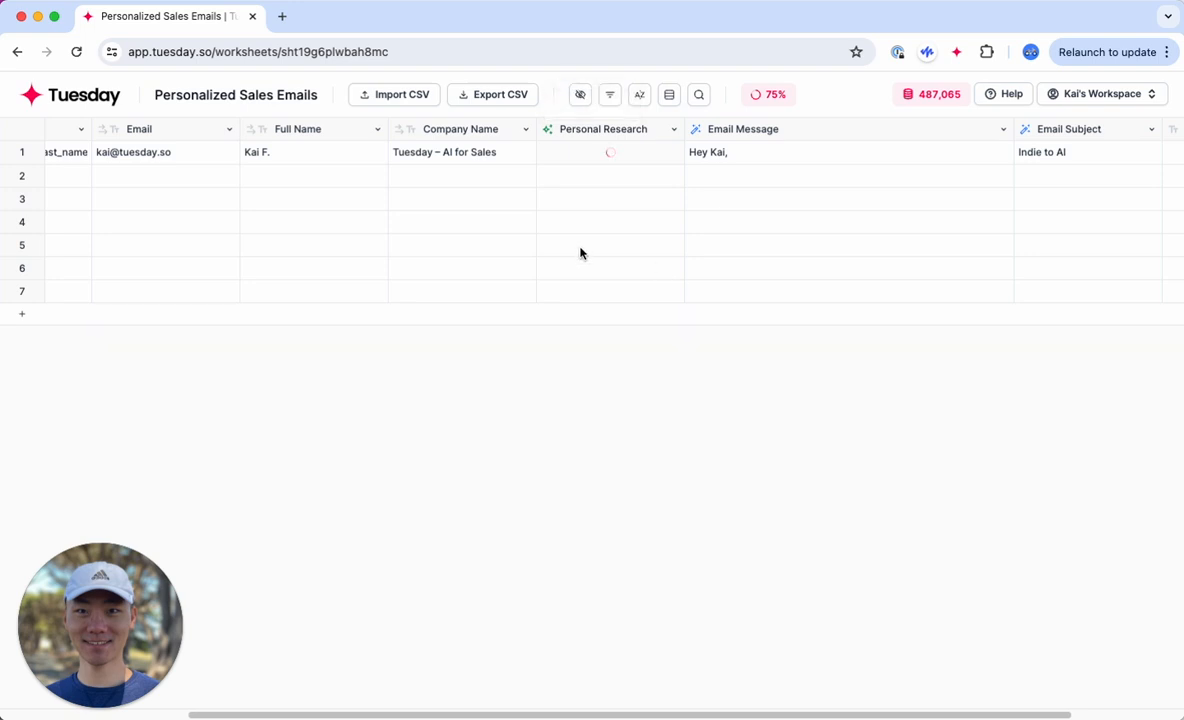
Step: Open the Email Message column's details to examine its prompt
scroll(600, 320, left, 5)
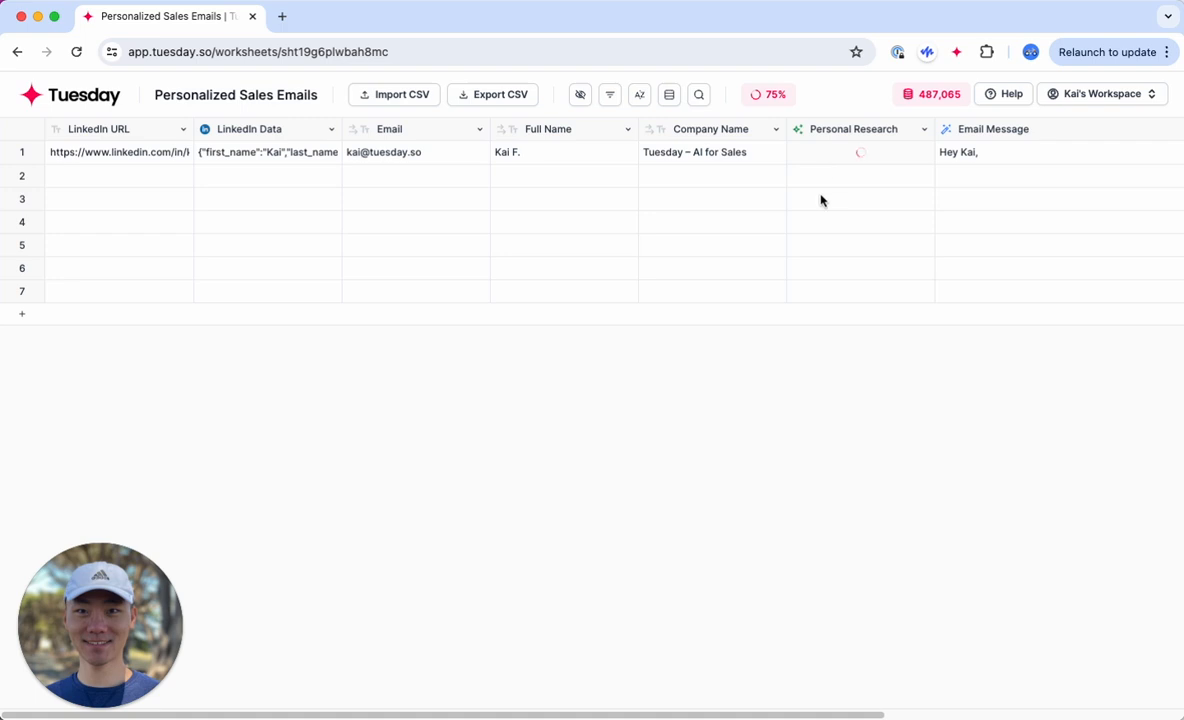
scroll(818, 206, right, 5)
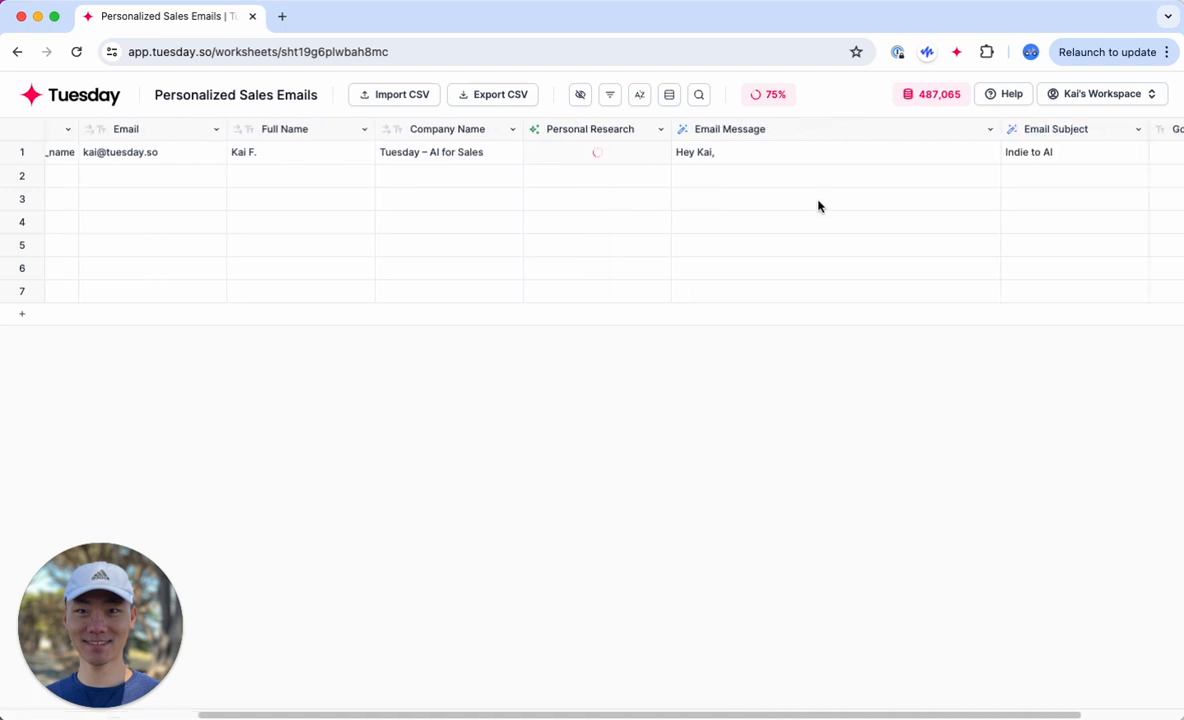
scroll(818, 206, right, 1)
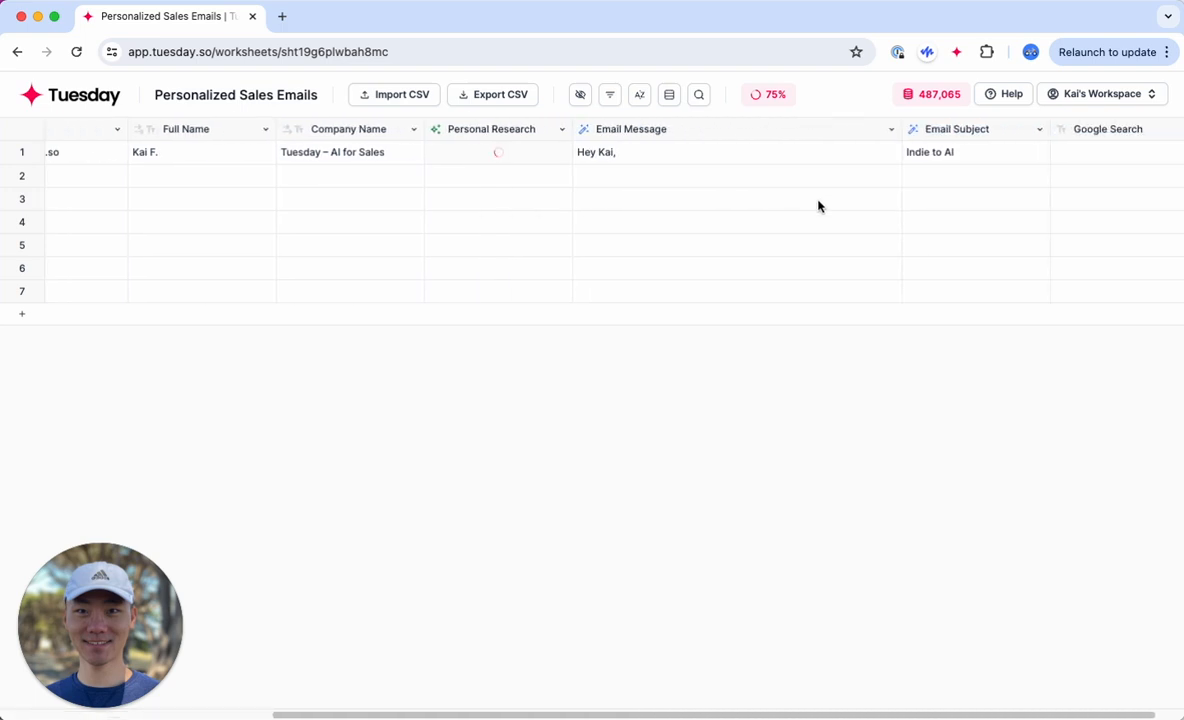
click(817, 129)
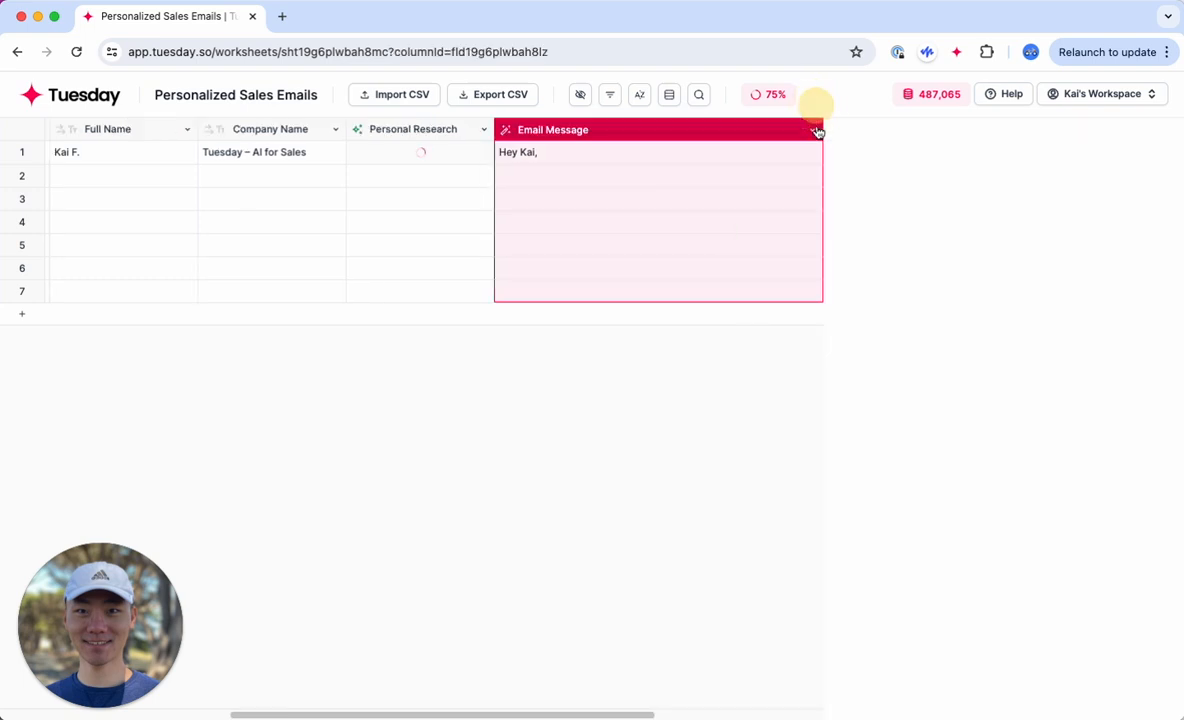
Step: Open row 1's Personal Research cell and read through its answer and details
click(397, 153)
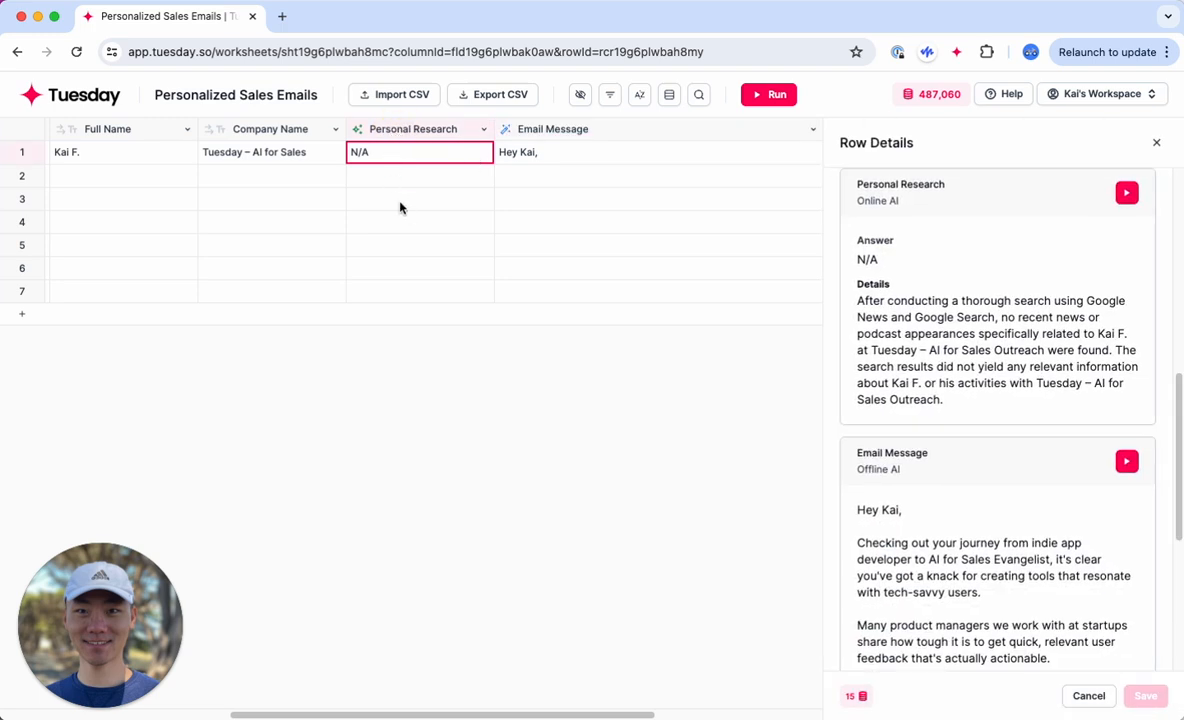
scroll(400, 205, left, 4)
scroll(400, 205, right, 4)
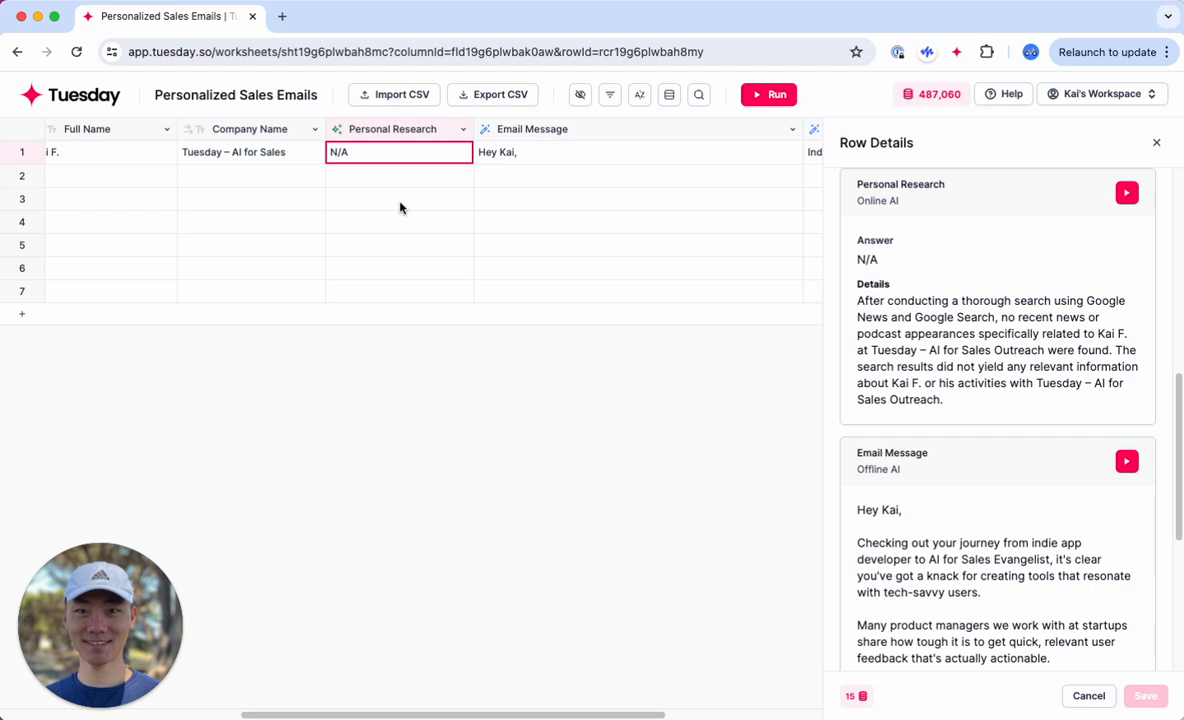
scroll(400, 207, left, 4)
scroll(642, 166, right, 4)
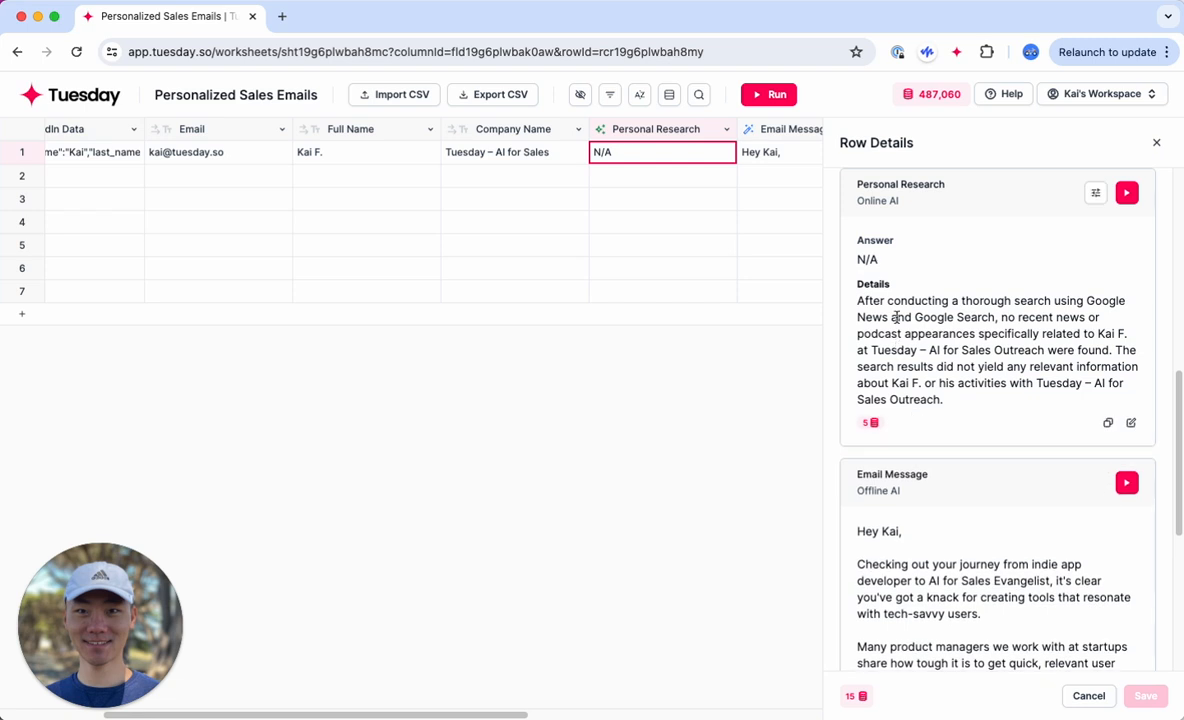
drag(944, 298, 1032, 352)
click(1016, 378)
Step: Open LinkedIn in a new browser tab
click(282, 16)
text(link)
key(Return)
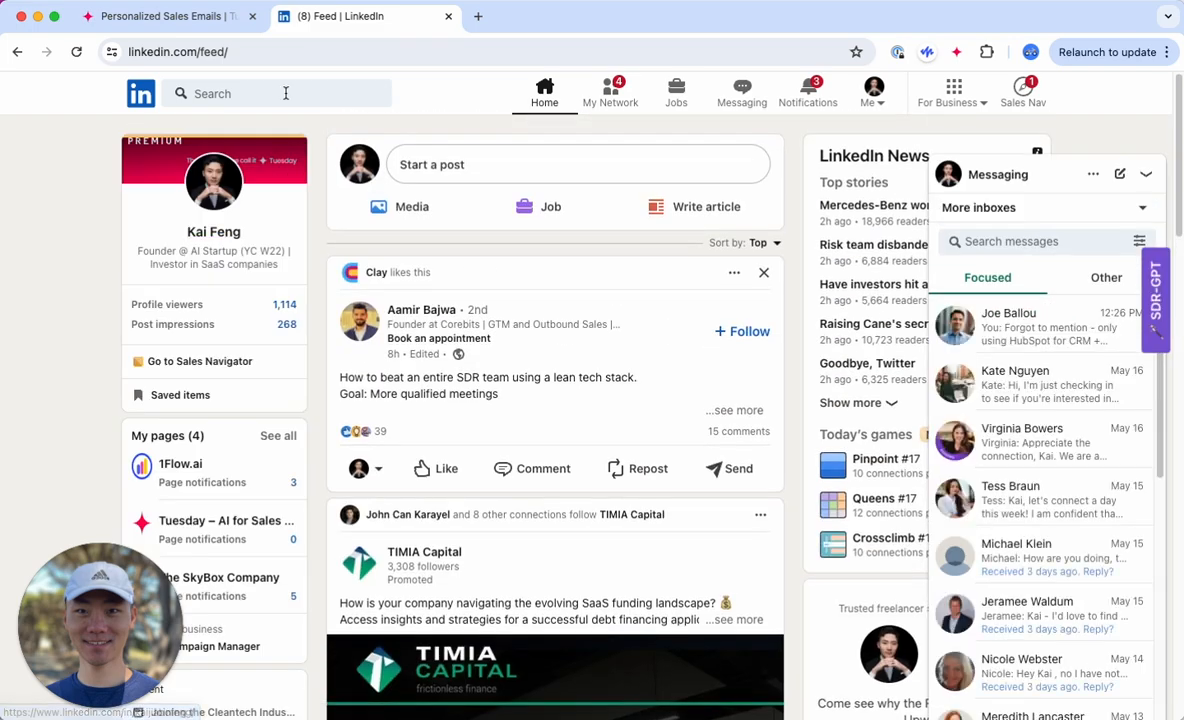
Step: Search LinkedIn for "bill gates" and open the profile of the Bill & Melinda Gates Foundation co-chair
click(286, 93)
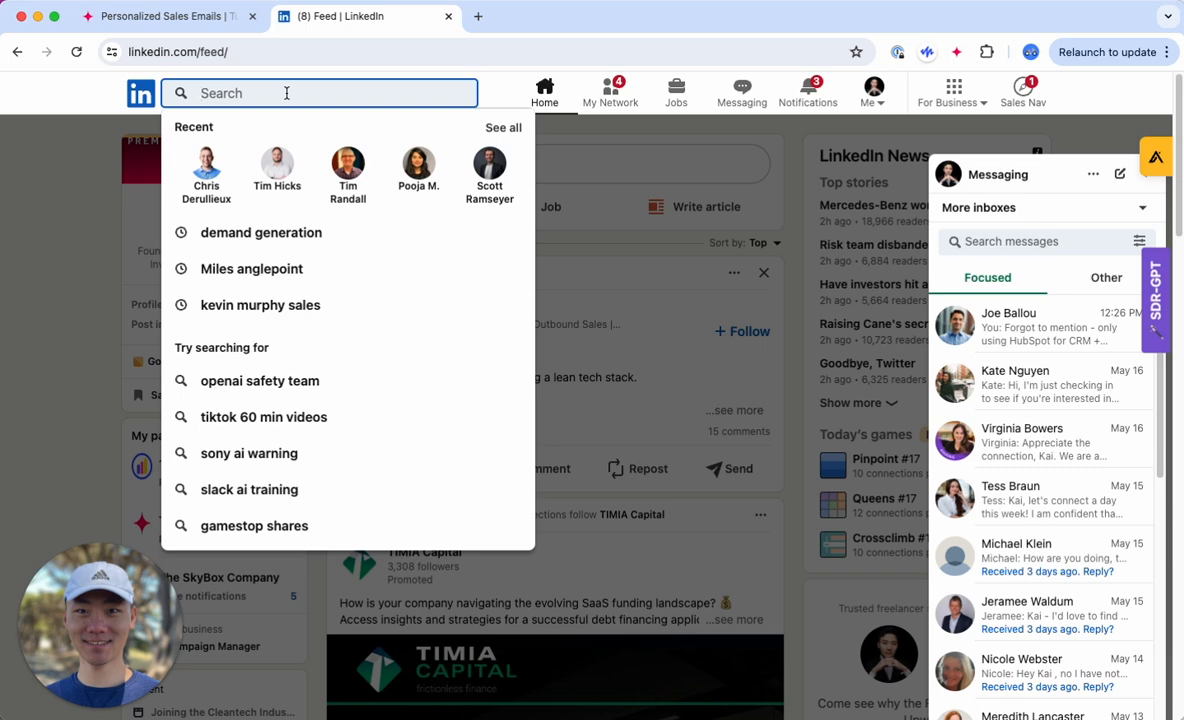
text(bill gates)
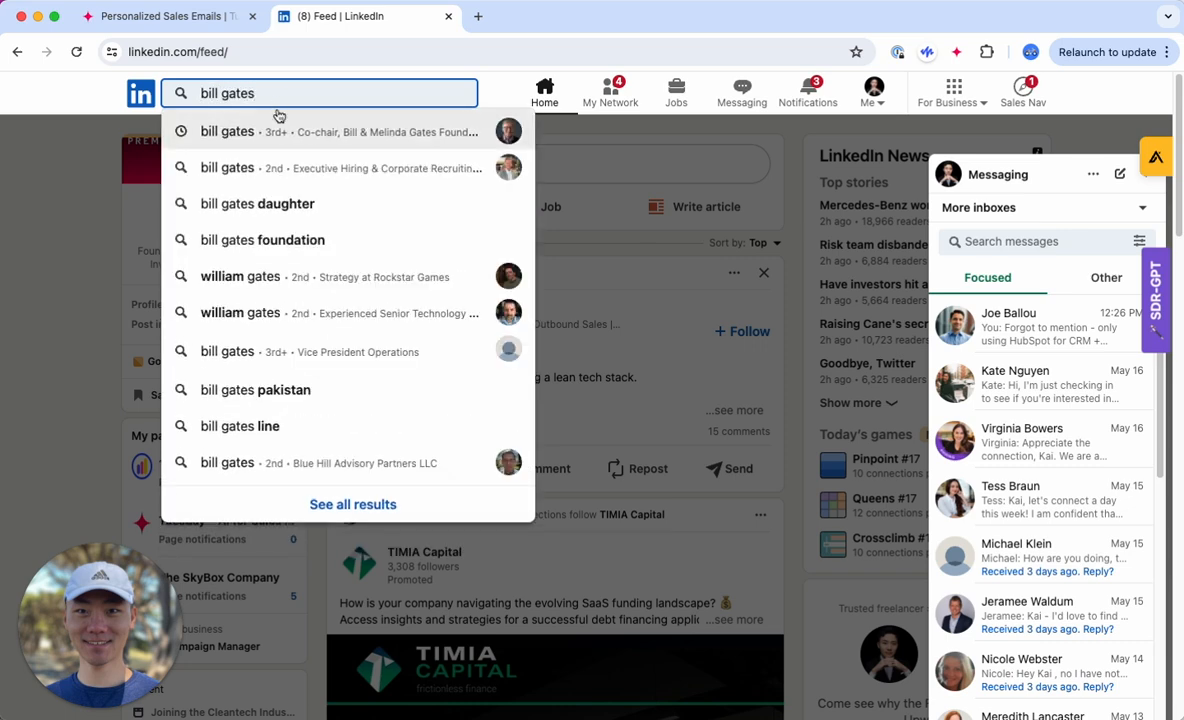
click(257, 122)
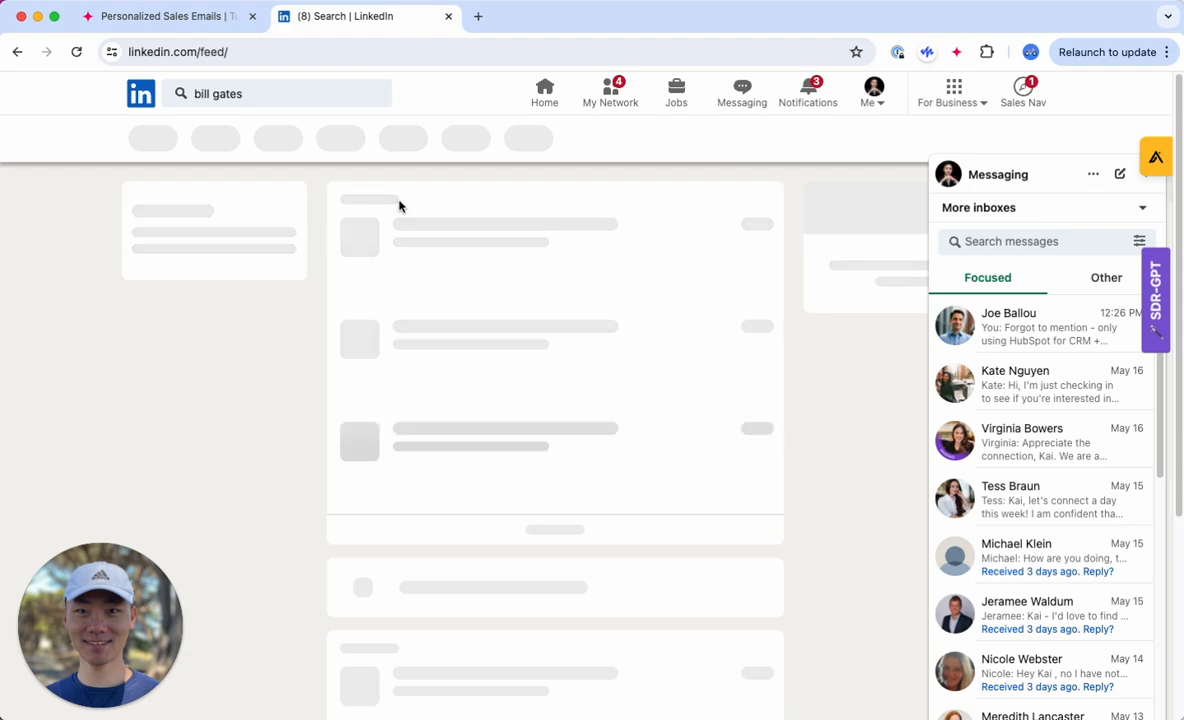
click(445, 206)
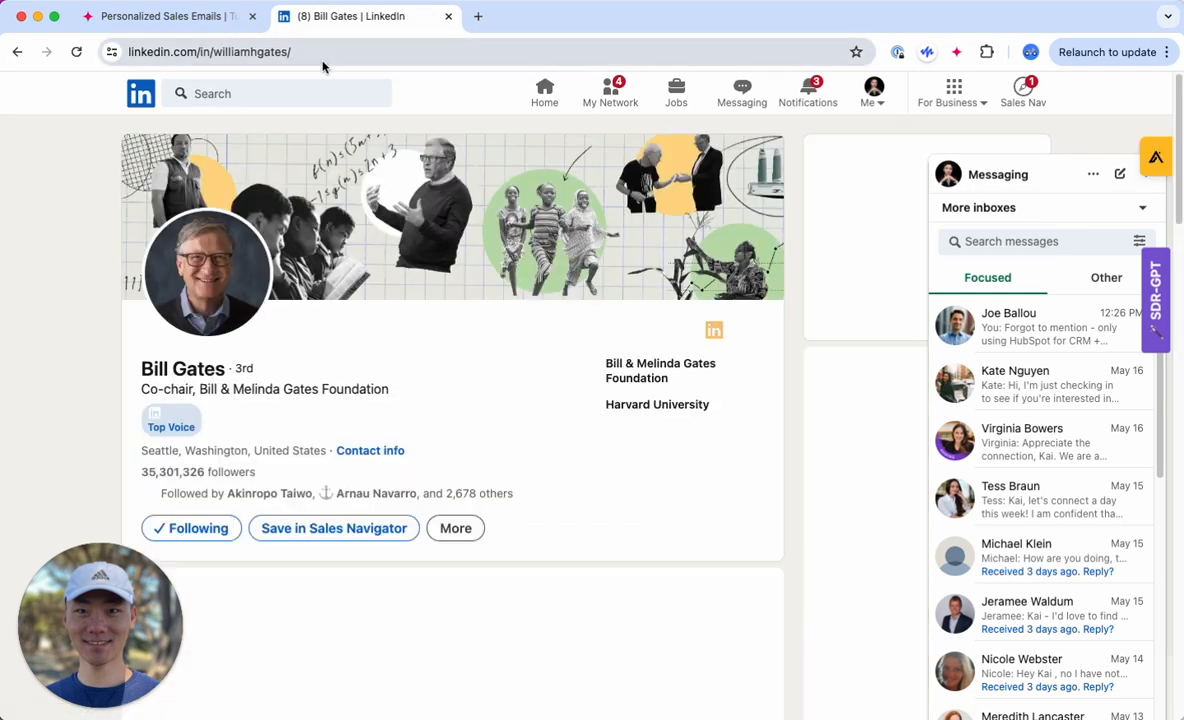
Step: Copy the Bill Gates profile URL and paste it into row 2's LinkedIn URL cell in the Tuesday worksheet
click(232, 51)
key(super+c)
click(165, 16)
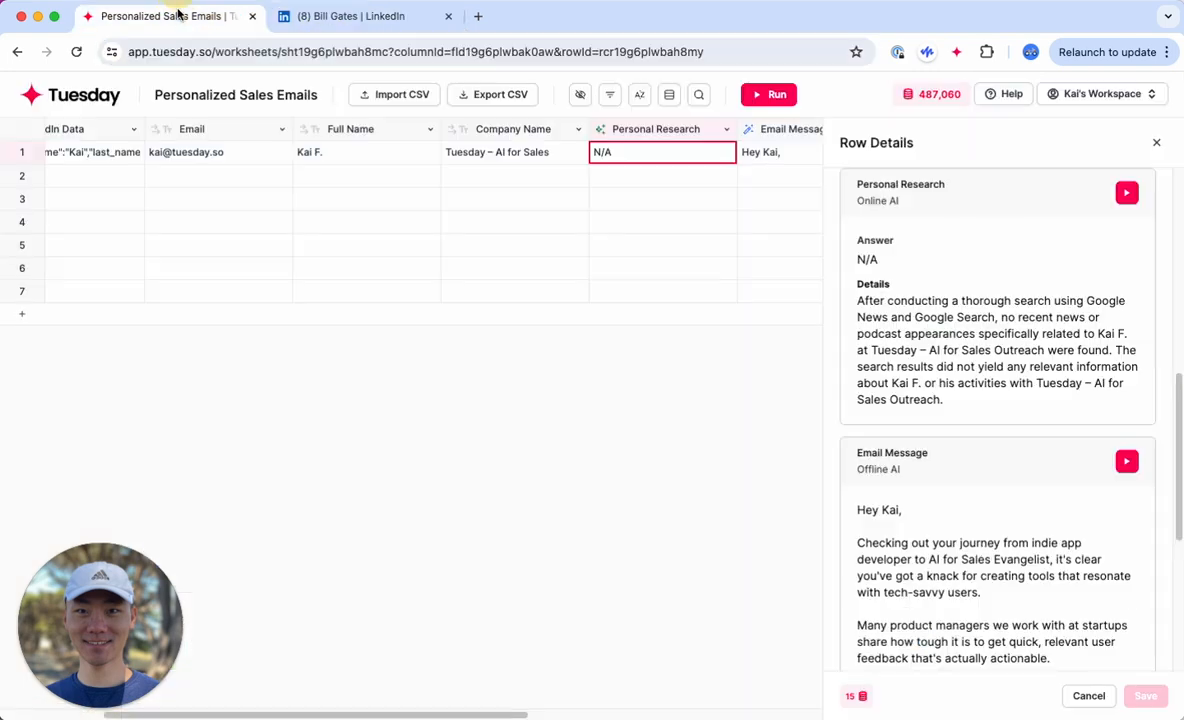
scroll(133, 200, left, 3)
click(118, 176)
key(super+v)
key(Return)
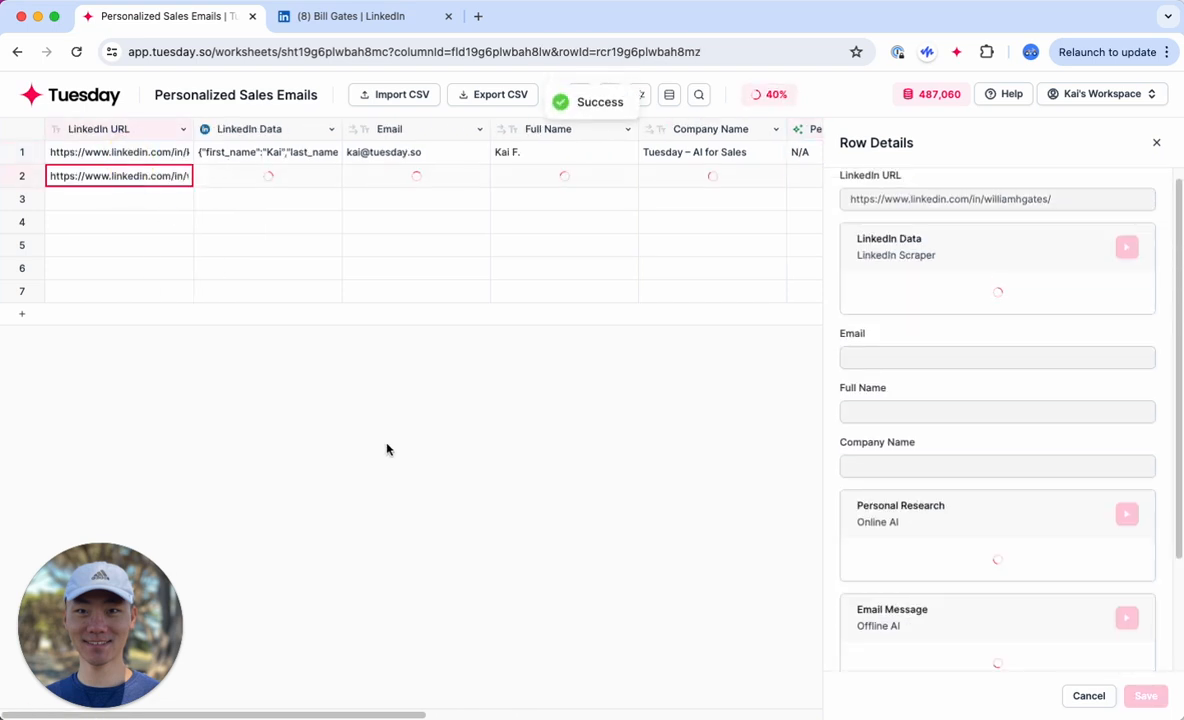
Step: Open row 2's Personal Research cell and read the answer about recent news and podcast appearances
scroll(387, 449, right, 3)
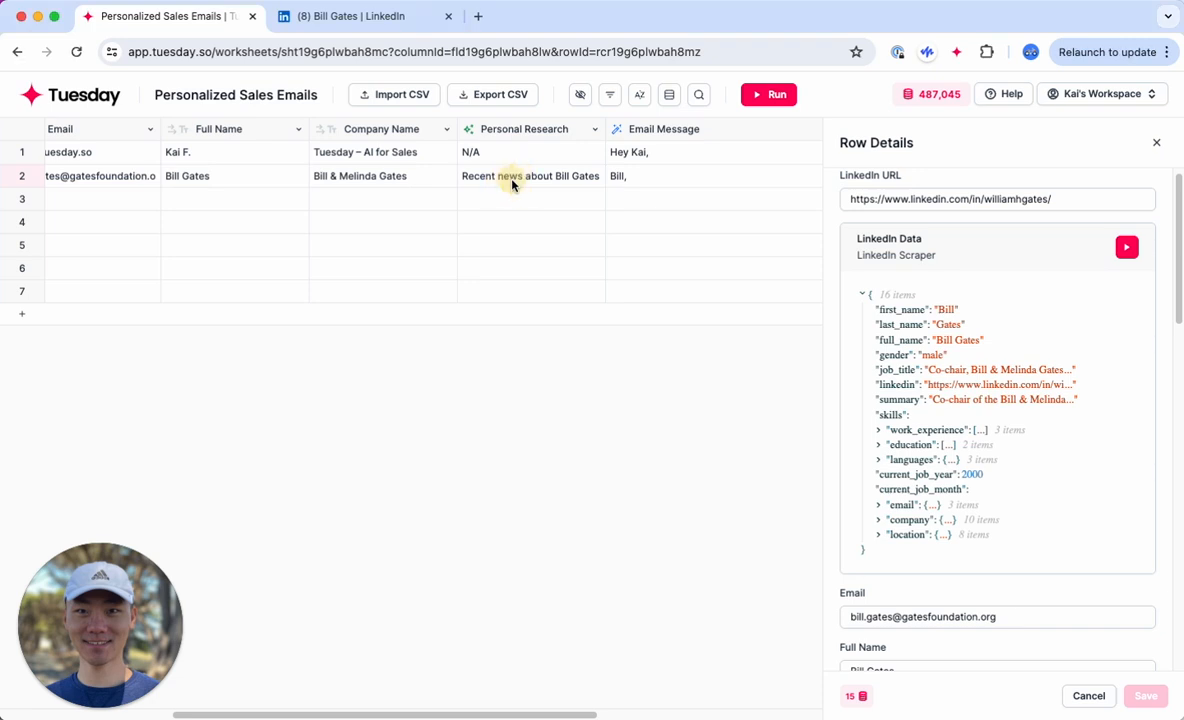
click(511, 180)
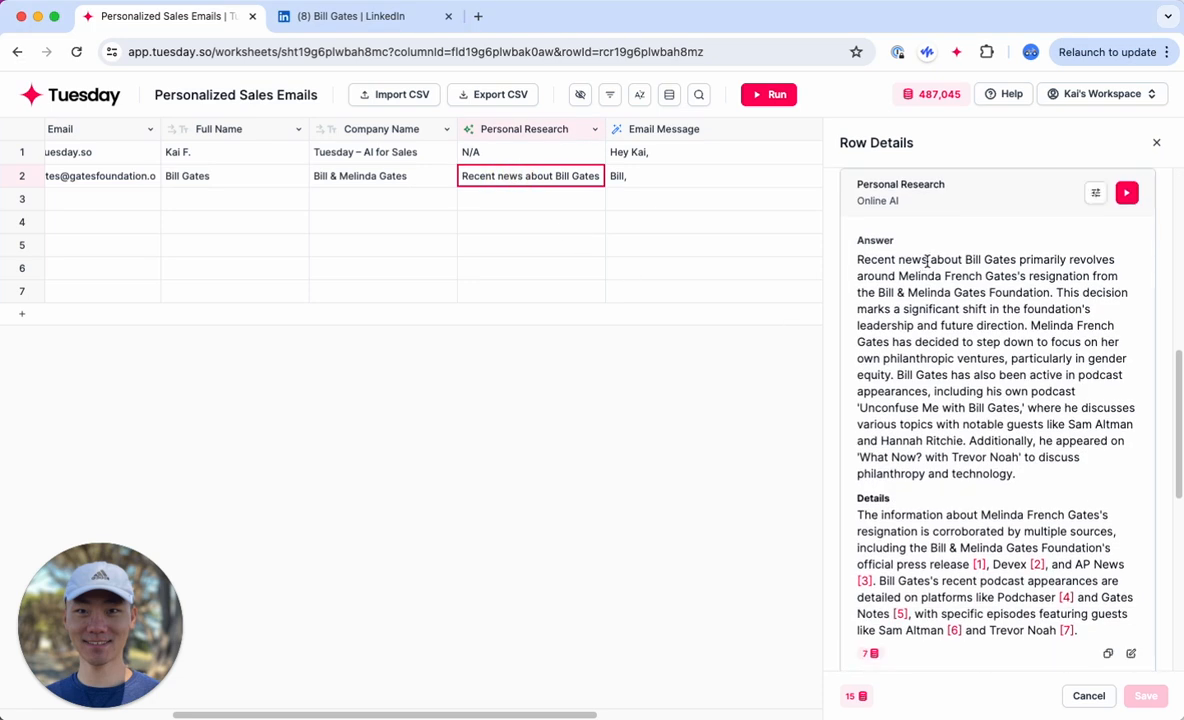
drag(929, 260, 1030, 480)
scroll(1033, 479, down, 1)
drag(964, 255, 993, 386)
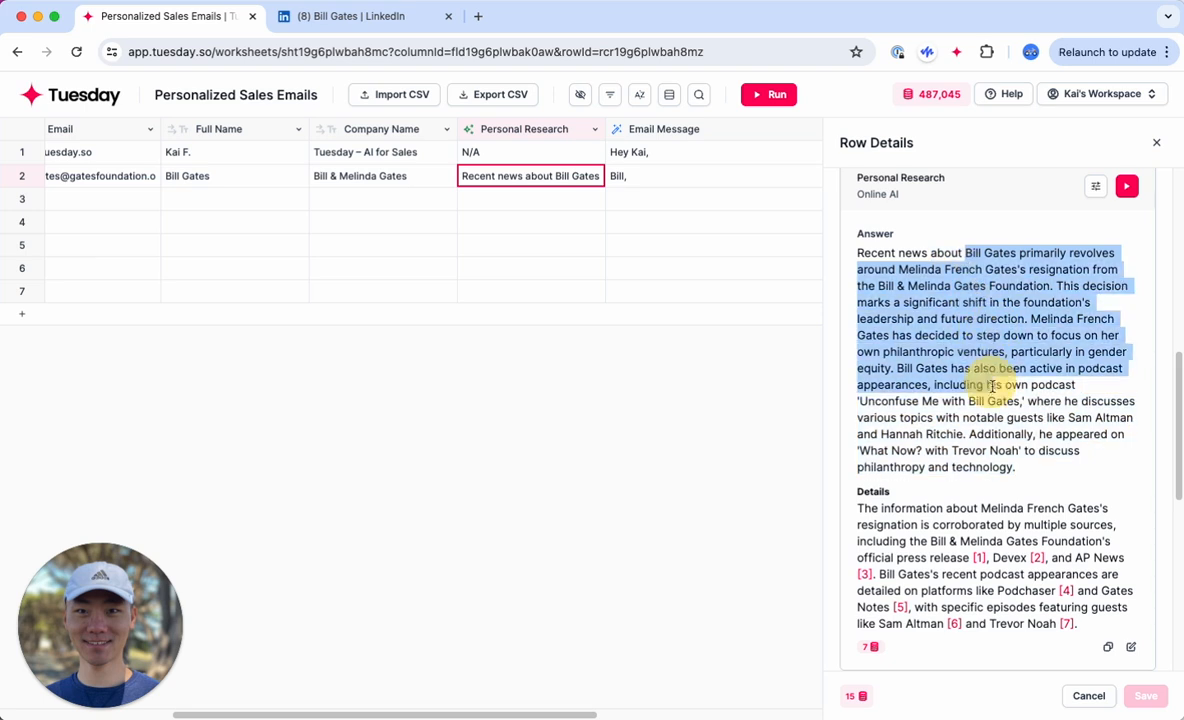
click(1000, 400)
scroll(1043, 484, down, 1)
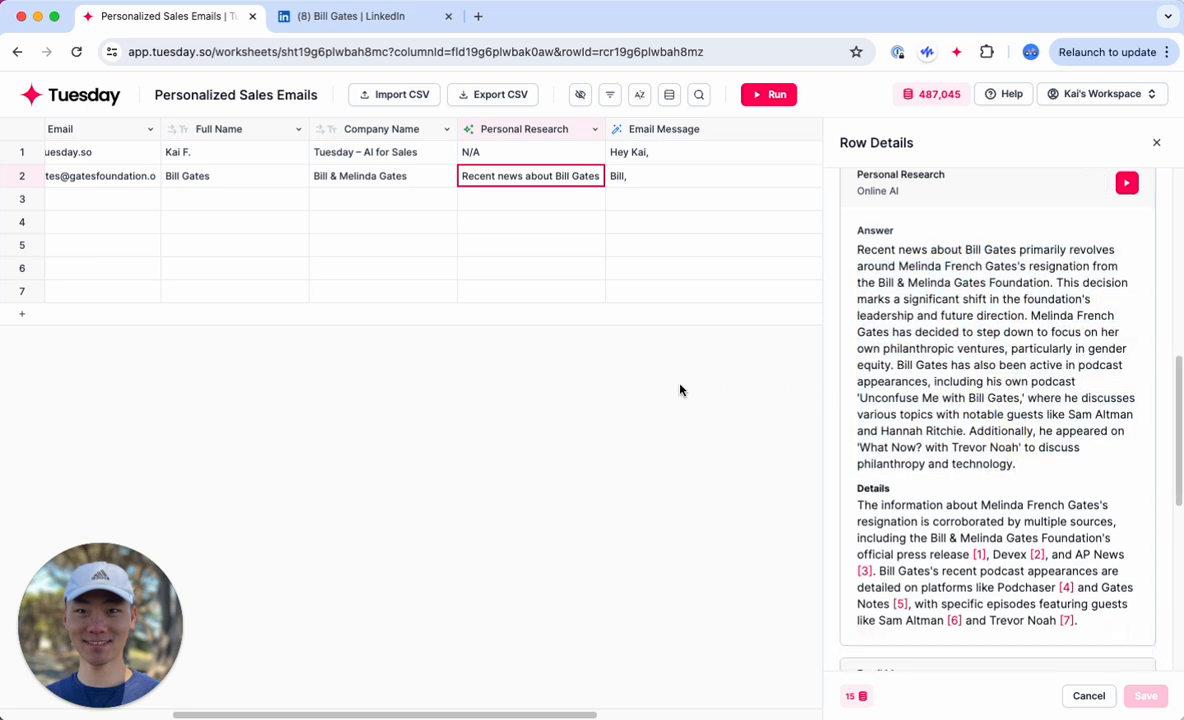
scroll(690, 396, right, 2)
drag(975, 431, 1041, 473)
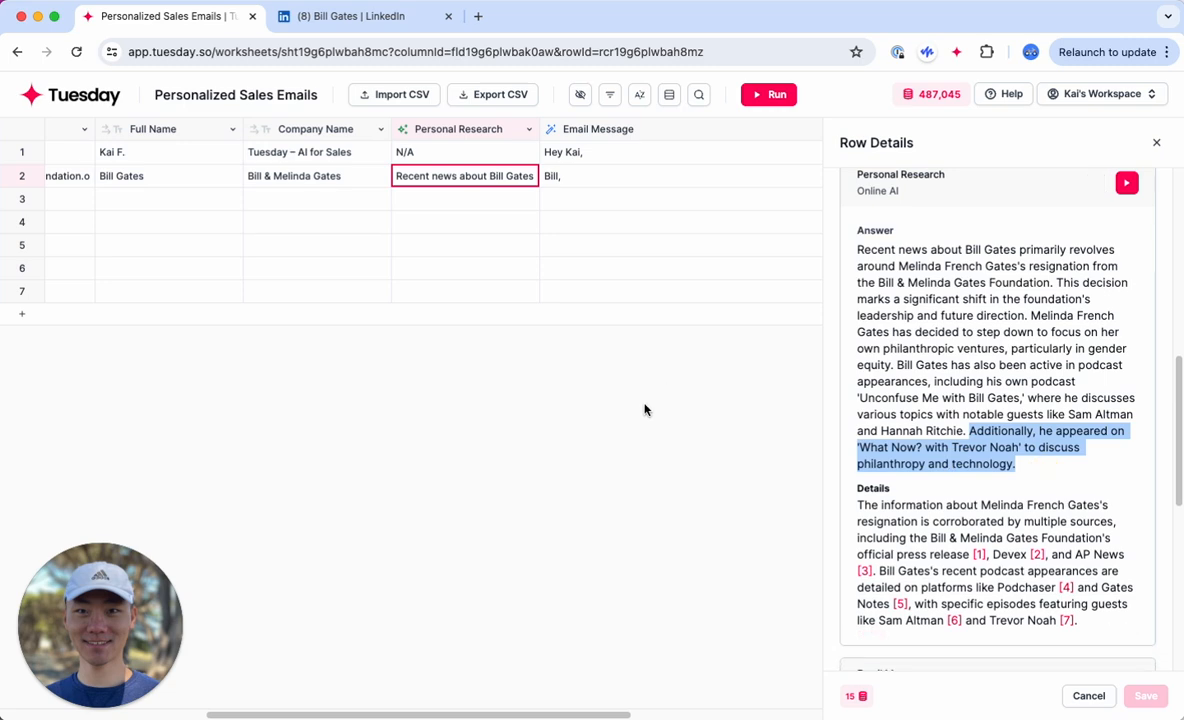
Step: Compare row 2's Email Message with its Personal Research answer
click(562, 174)
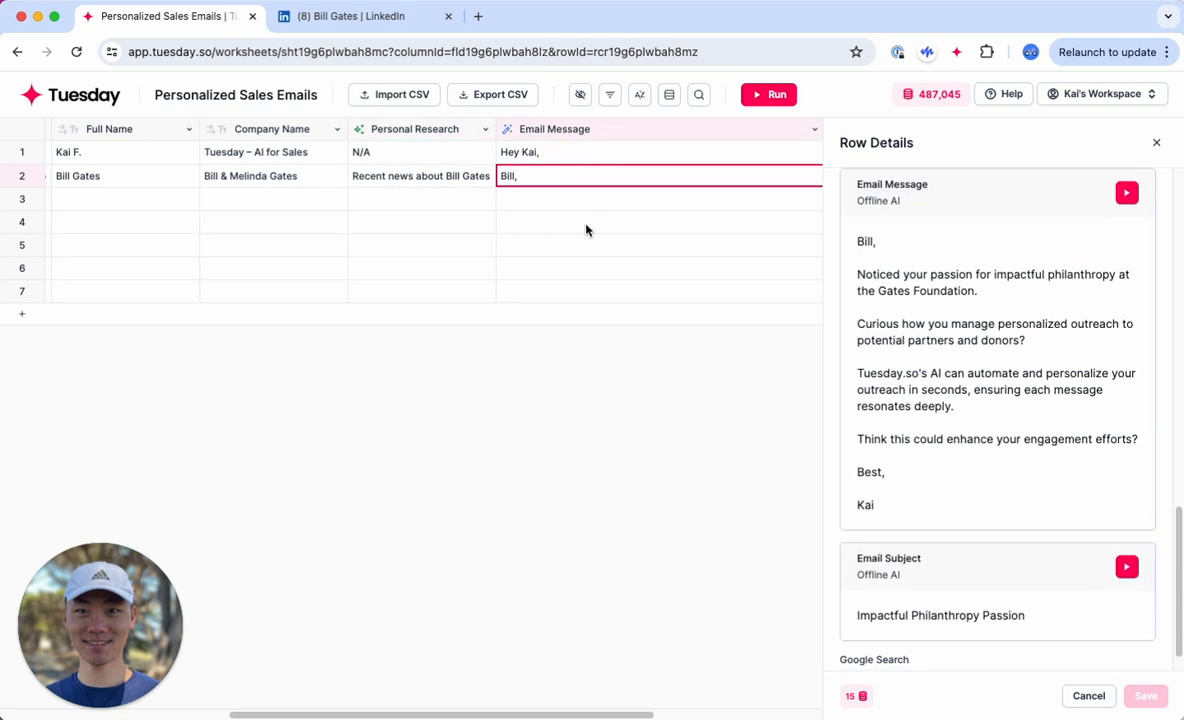
click(436, 179)
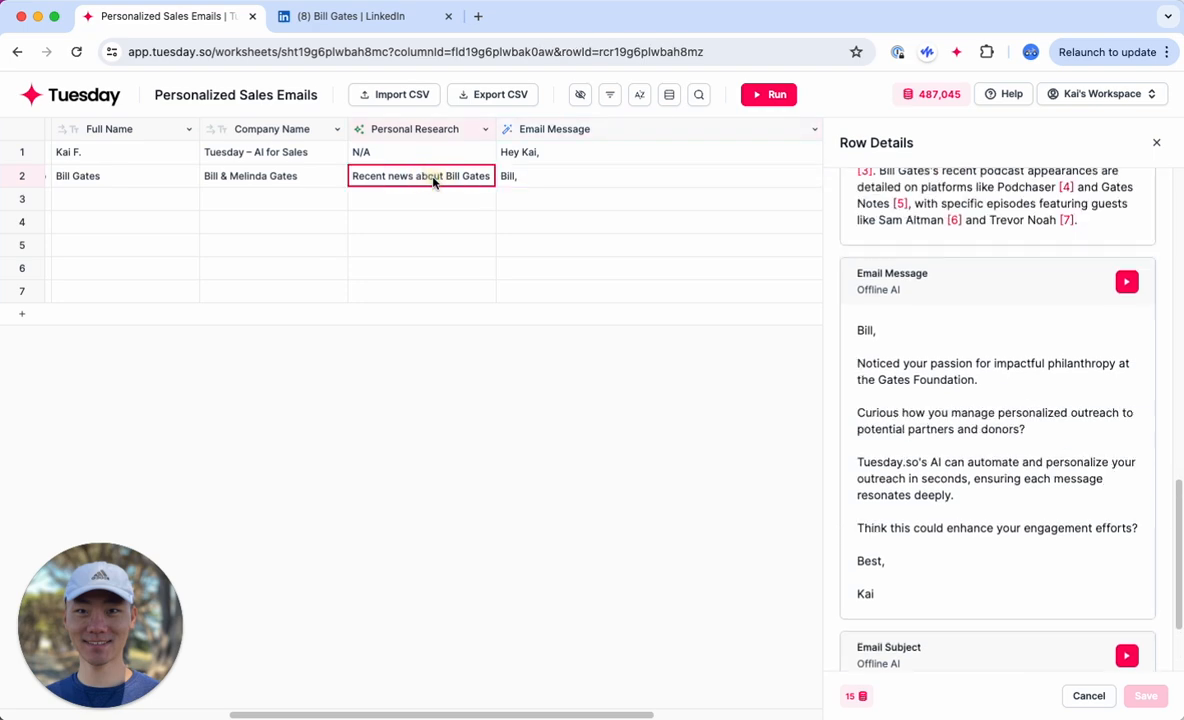
click(513, 183)
click(529, 128)
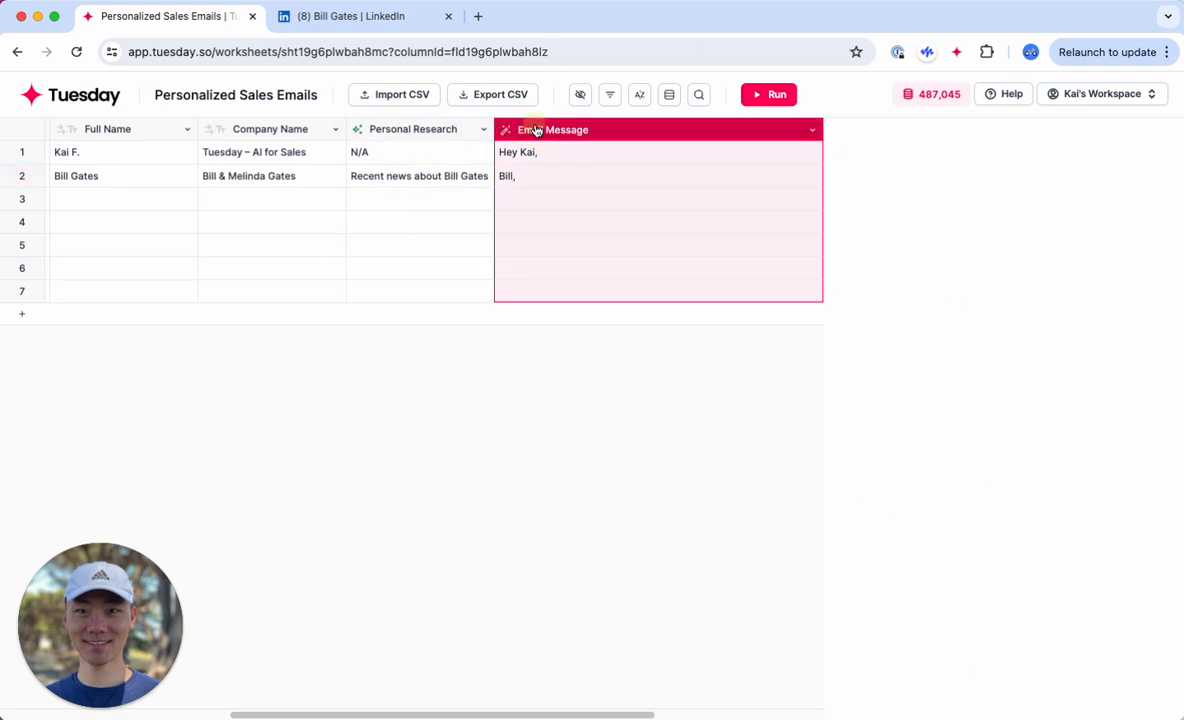
click(419, 181)
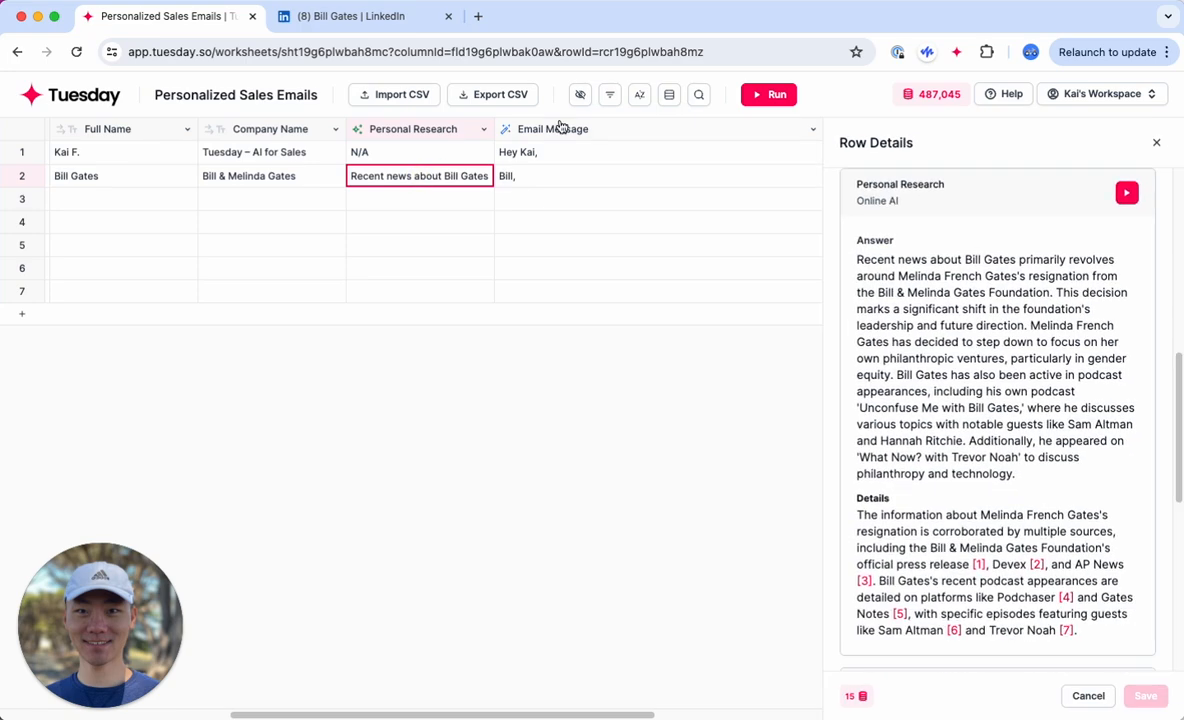
Step: In the Email Message column's prompt, add the line "Recent News about this prospect:" with a reference to Personal Research, below the Social Proof line
click(561, 131)
scroll(975, 473, down, 2)
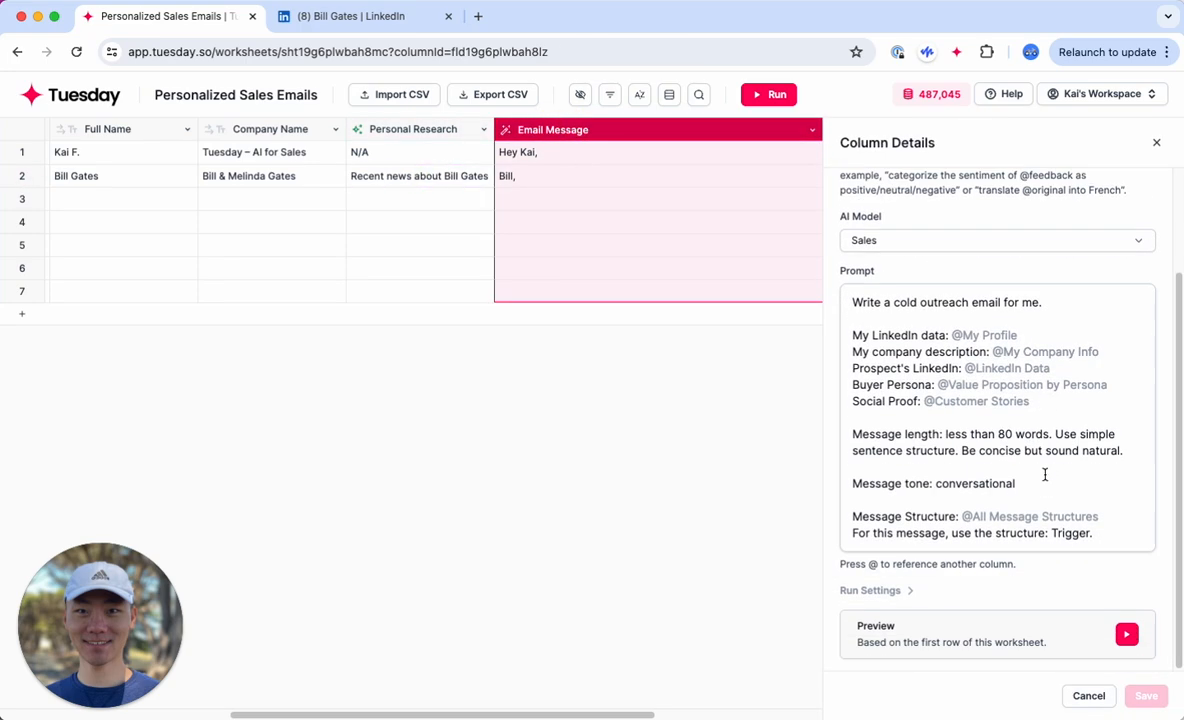
scroll(1045, 481, up, 2)
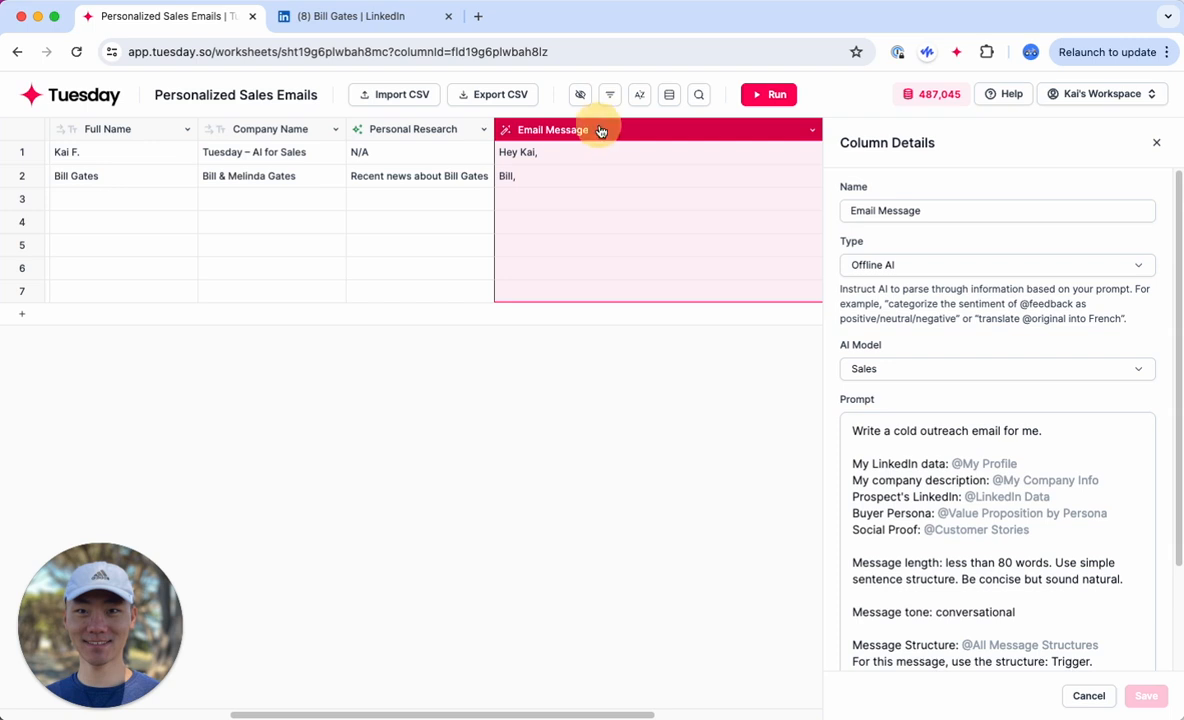
scroll(891, 571, down, 1)
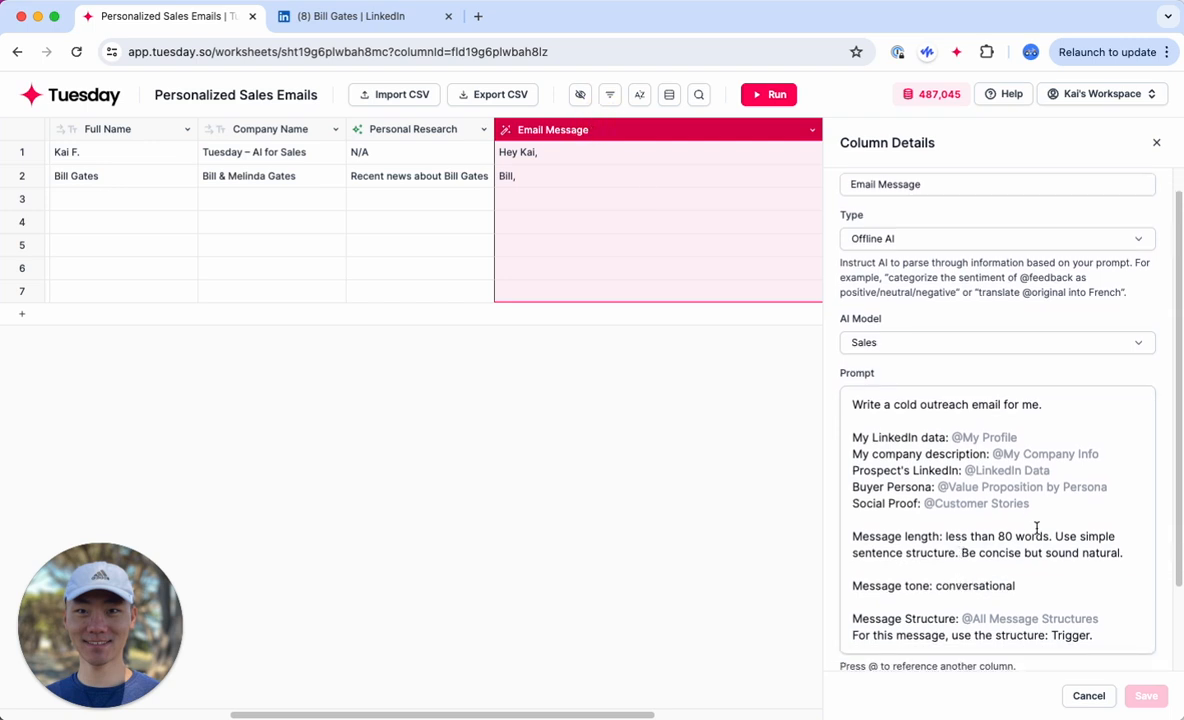
click(1055, 503)
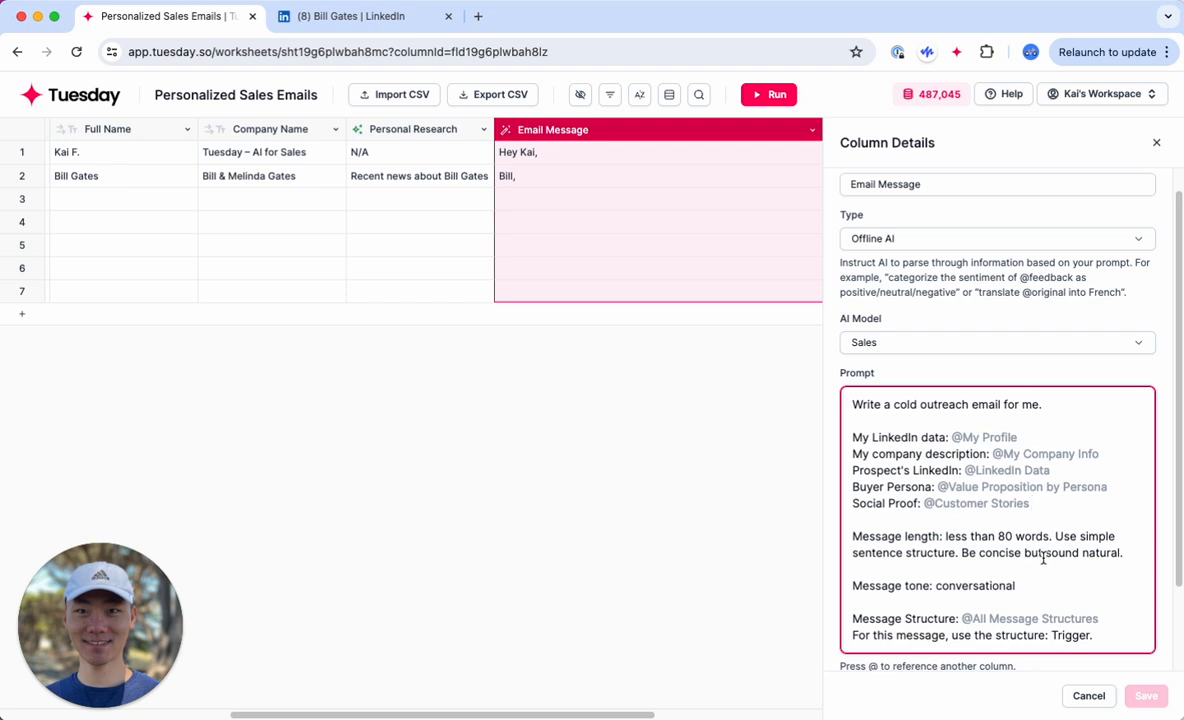
key(Return)
key(Return)
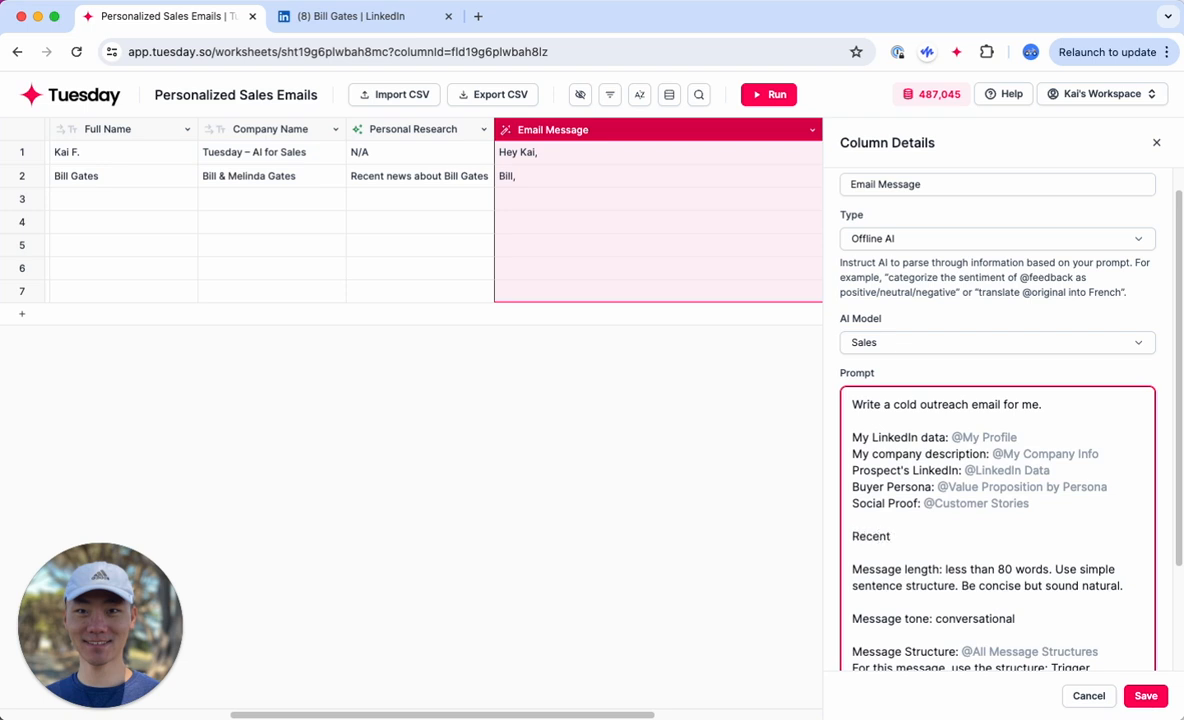
text(Recent News about this person:)
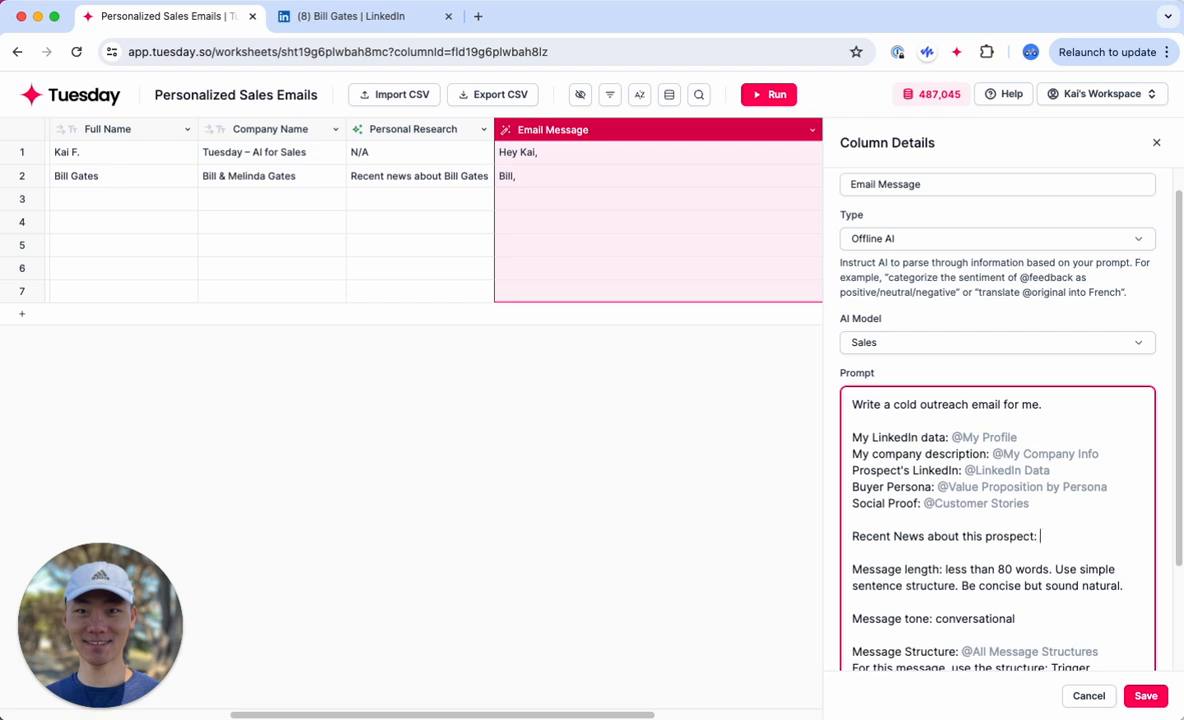
text(@)
key(BackSpace)
text(@p)
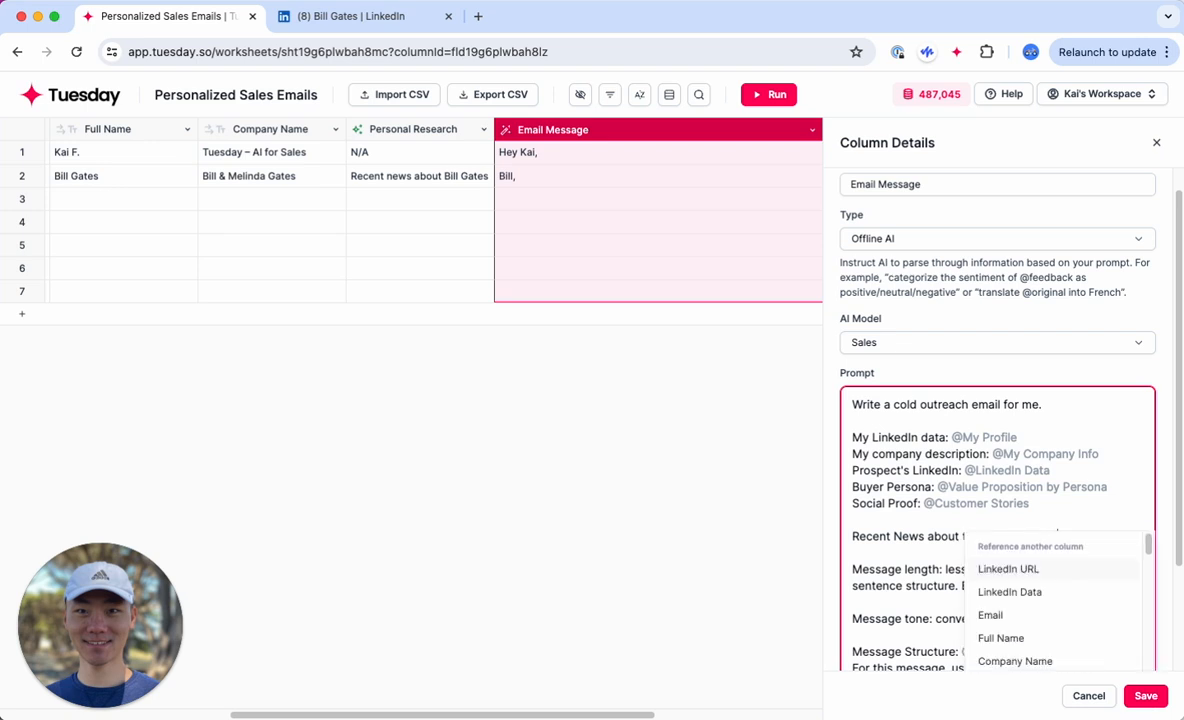
text(er)
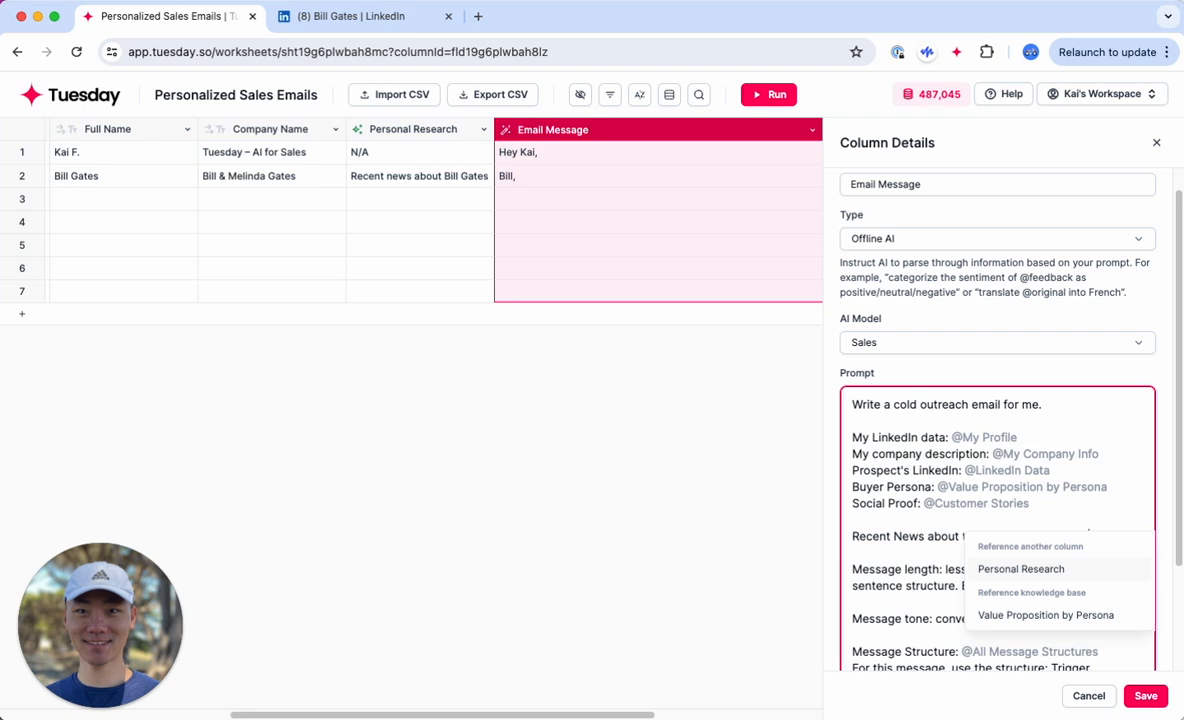
key(Return)
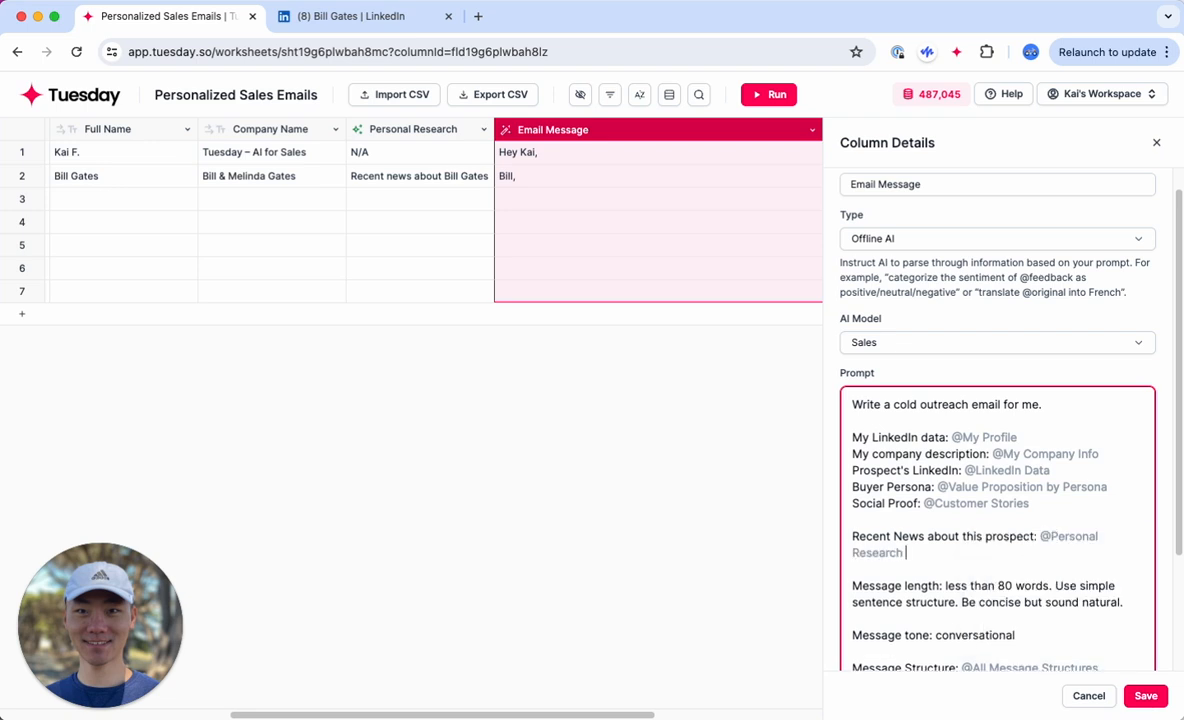
Step: Add the instruction "Make sure to mention the above information as a P.S. to bring closer the relationship and drive a reply." and save the column
key(Return)
text(Make sure to)
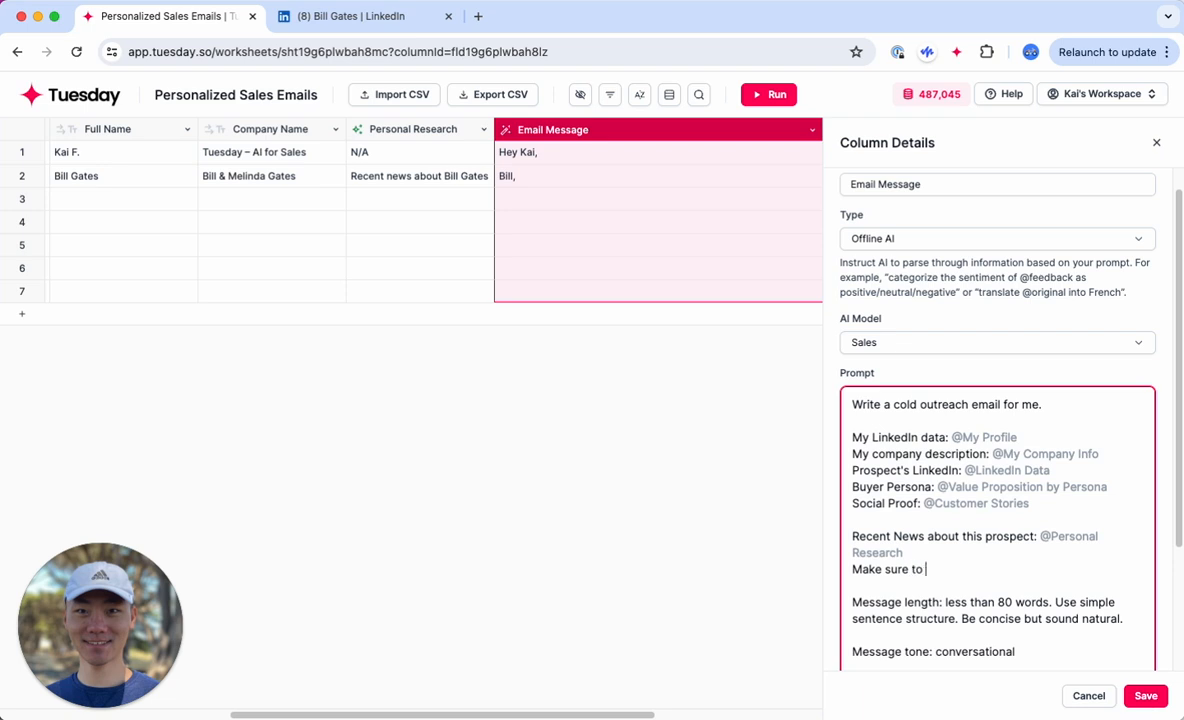
text( mention the above information as a P)
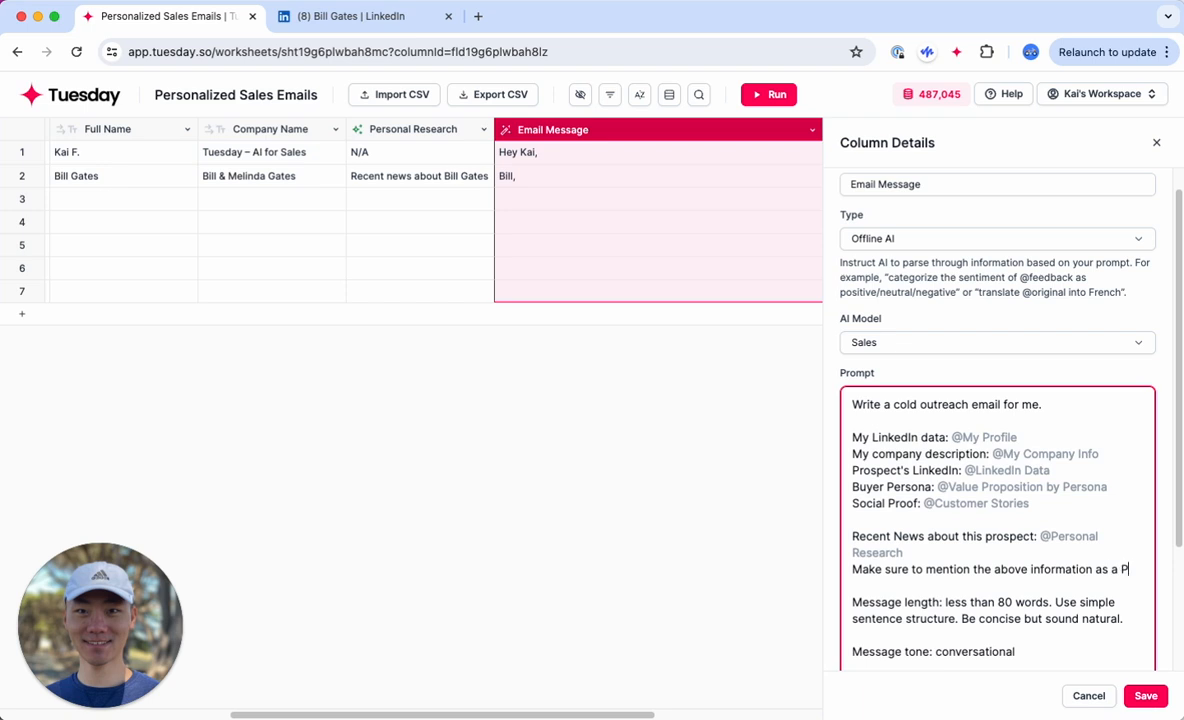
text(.S. to )
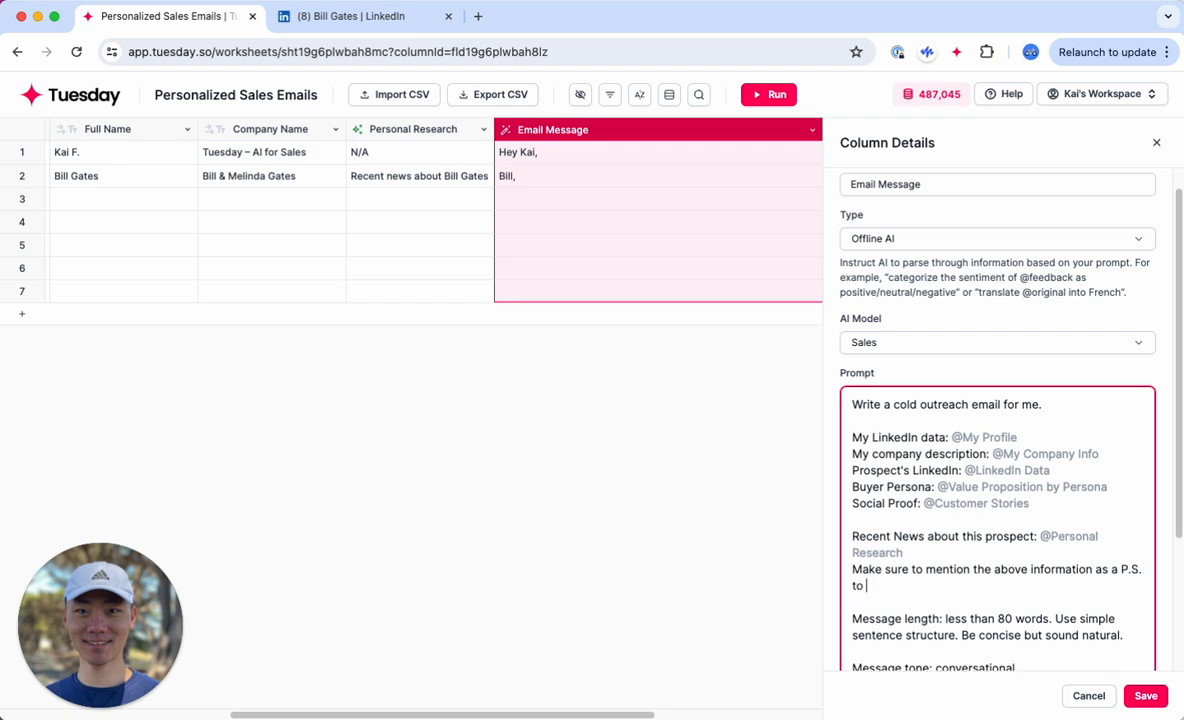
text(bring closer the relationship and drive a reply.)
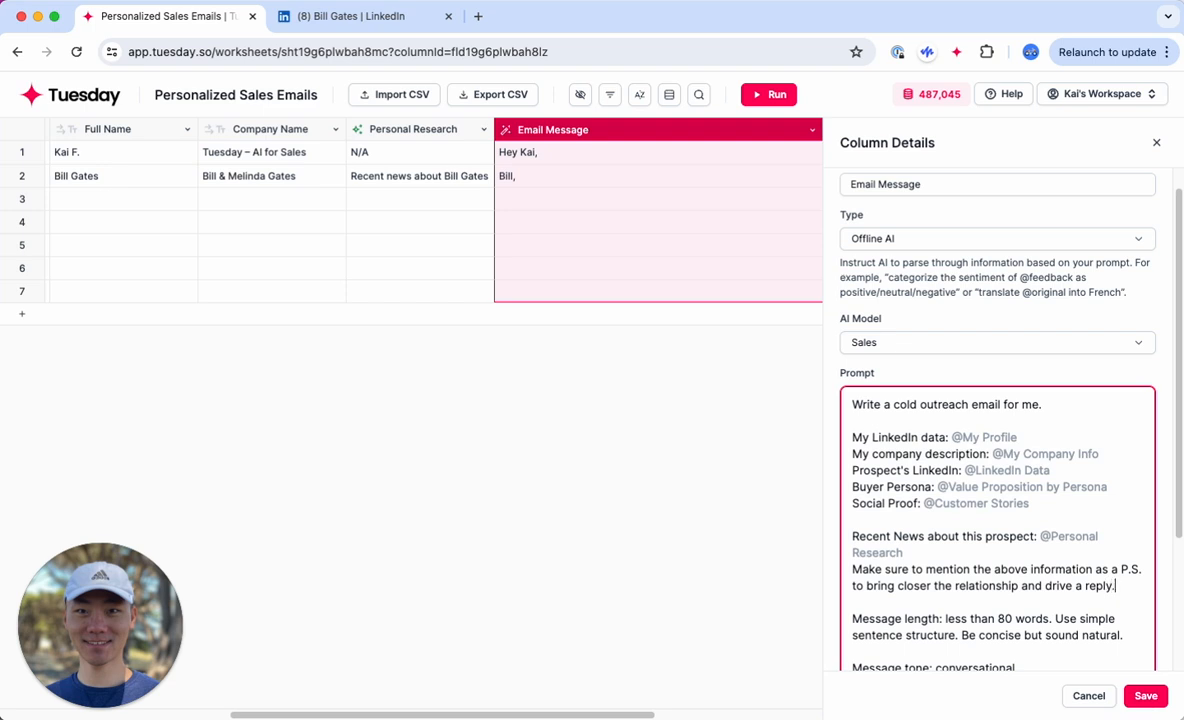
scroll(1044, 555, down, 5)
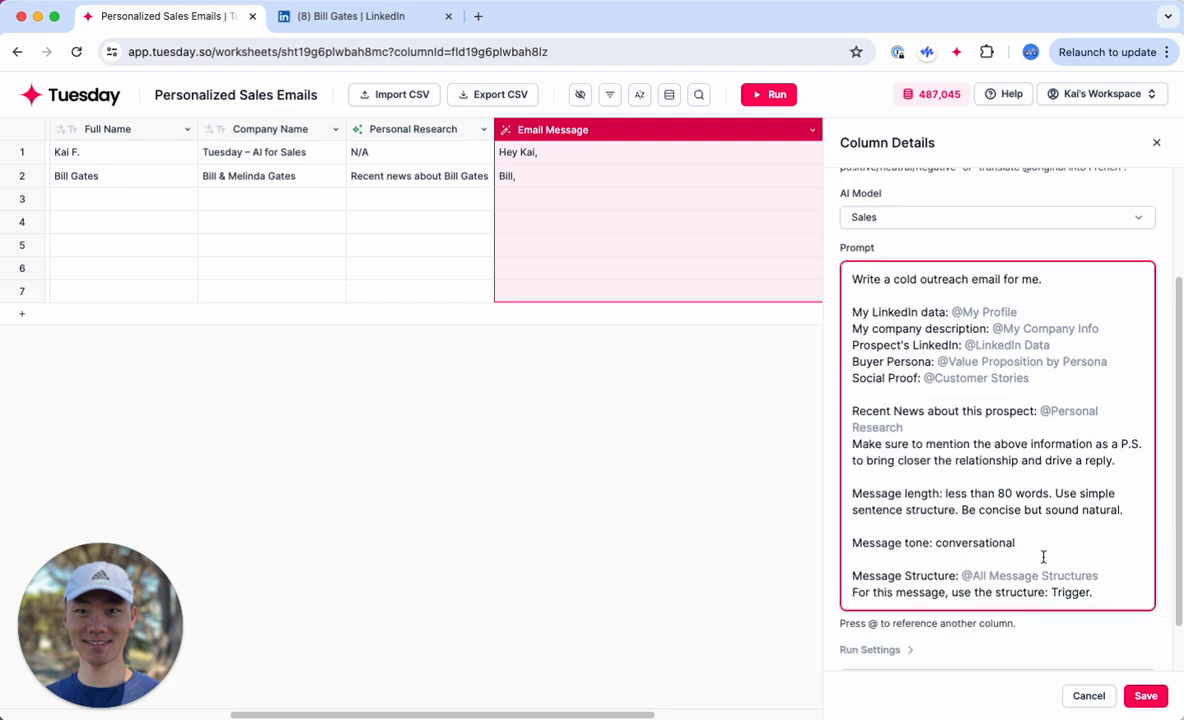
click(1145, 694)
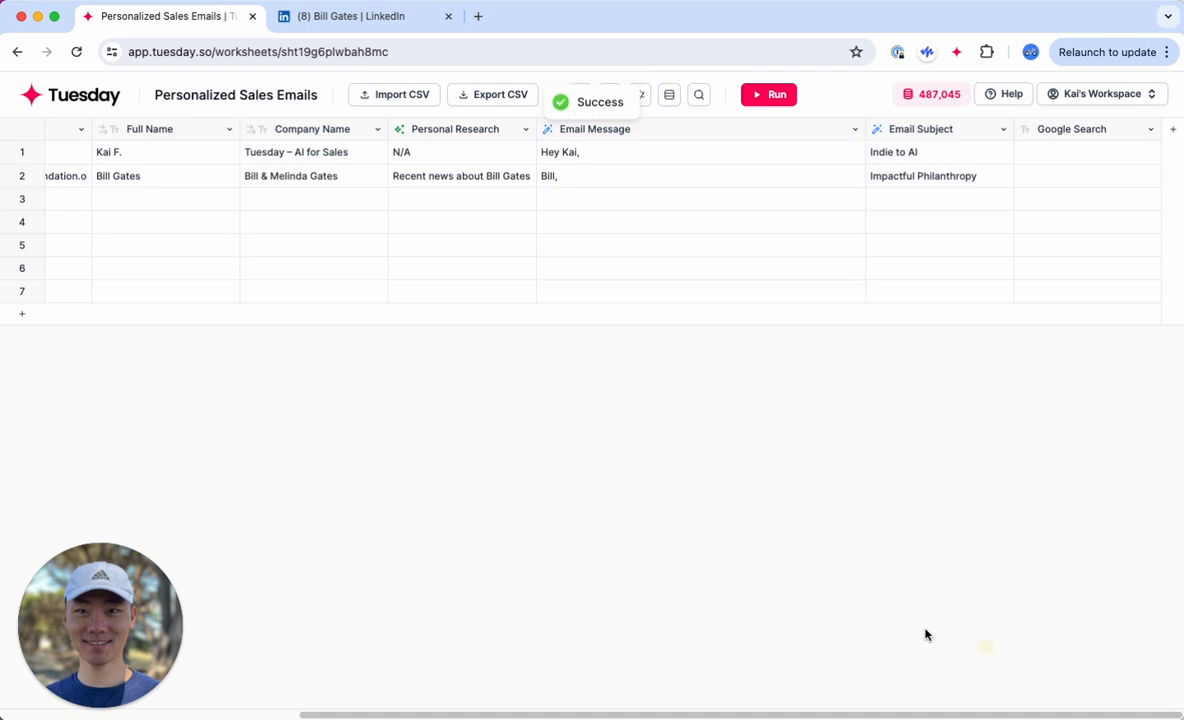
Step: Regenerate row 2's Email Message with the updated prompt and read its P.S
click(676, 185)
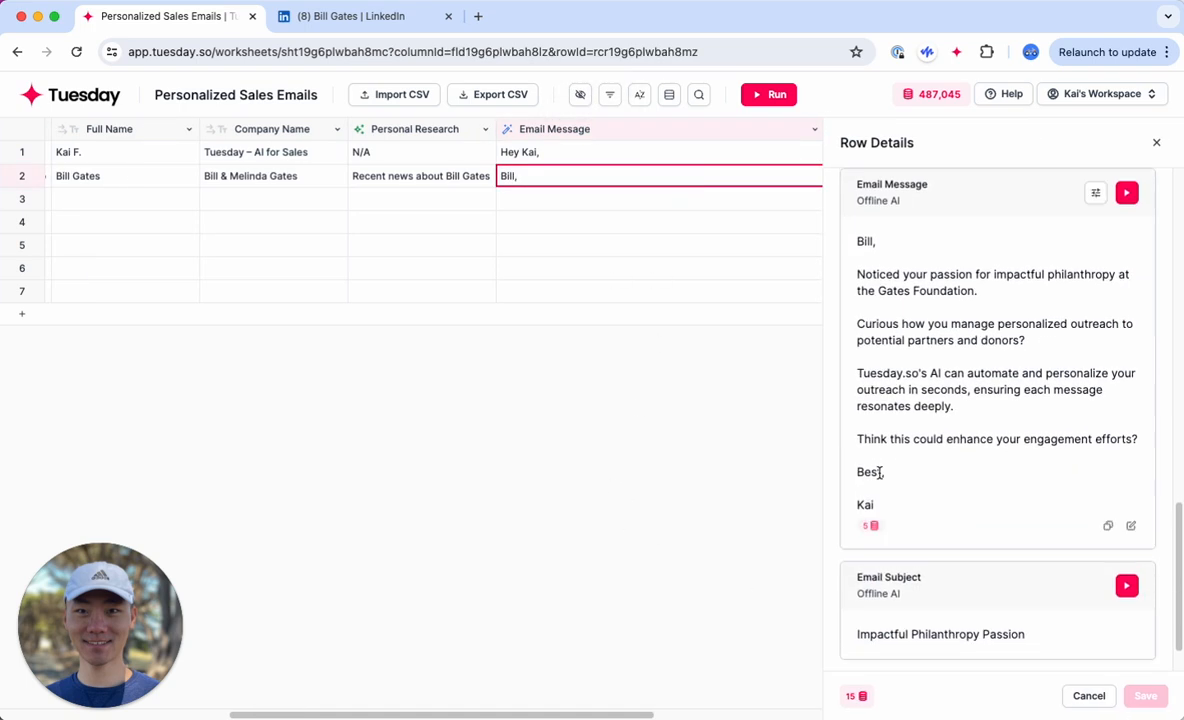
click(1128, 198)
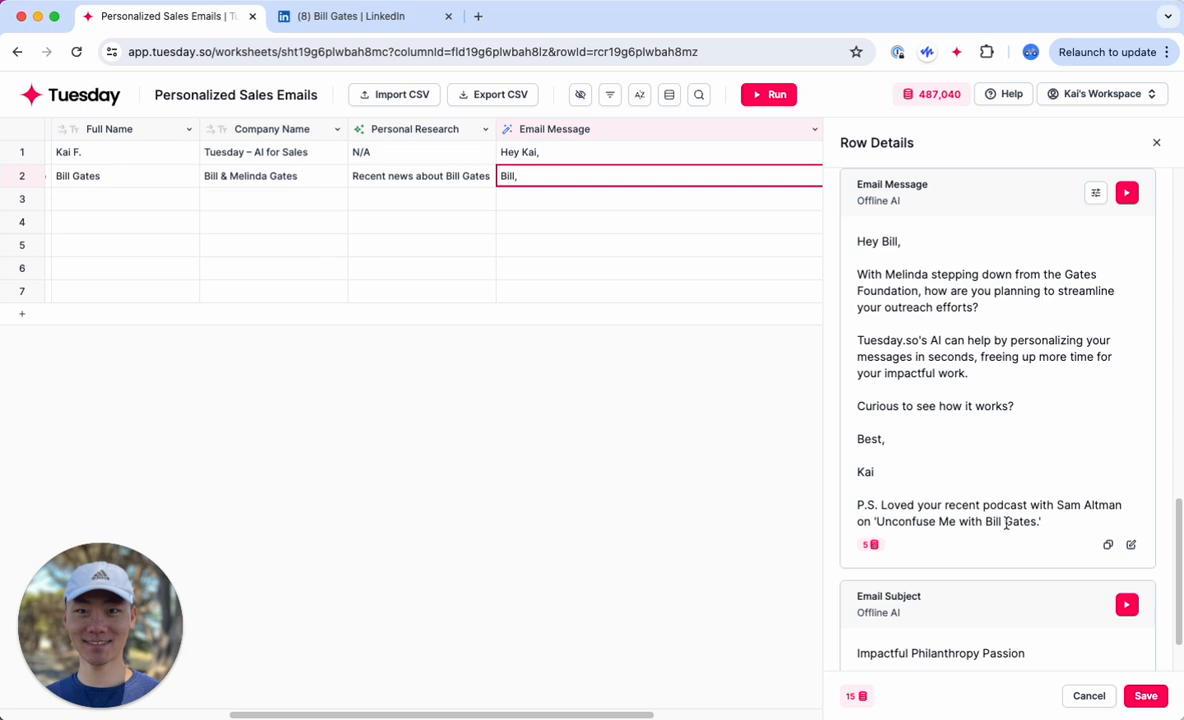
drag(1054, 525, 840, 516)
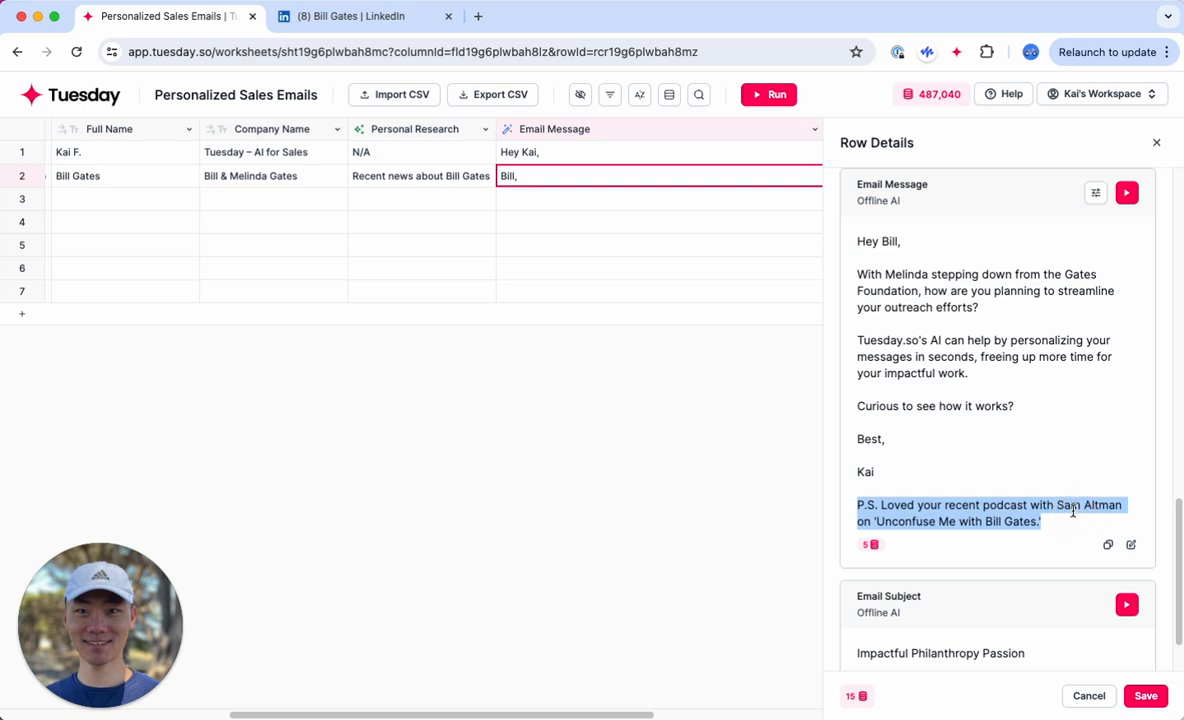
click(1050, 540)
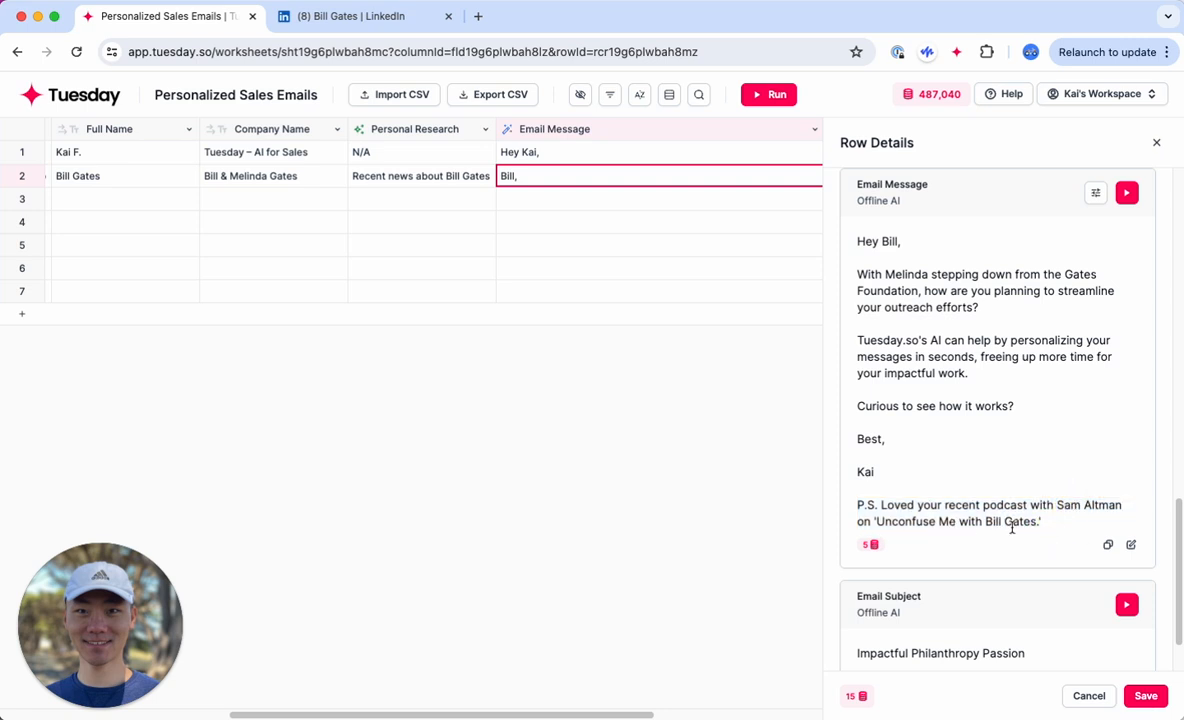
Step: Search Google in a new tab for the P.S. podcast title "Unconfuse Me with Bill Gates" and open its YouTube playlist
drag(1036, 521, 880, 522)
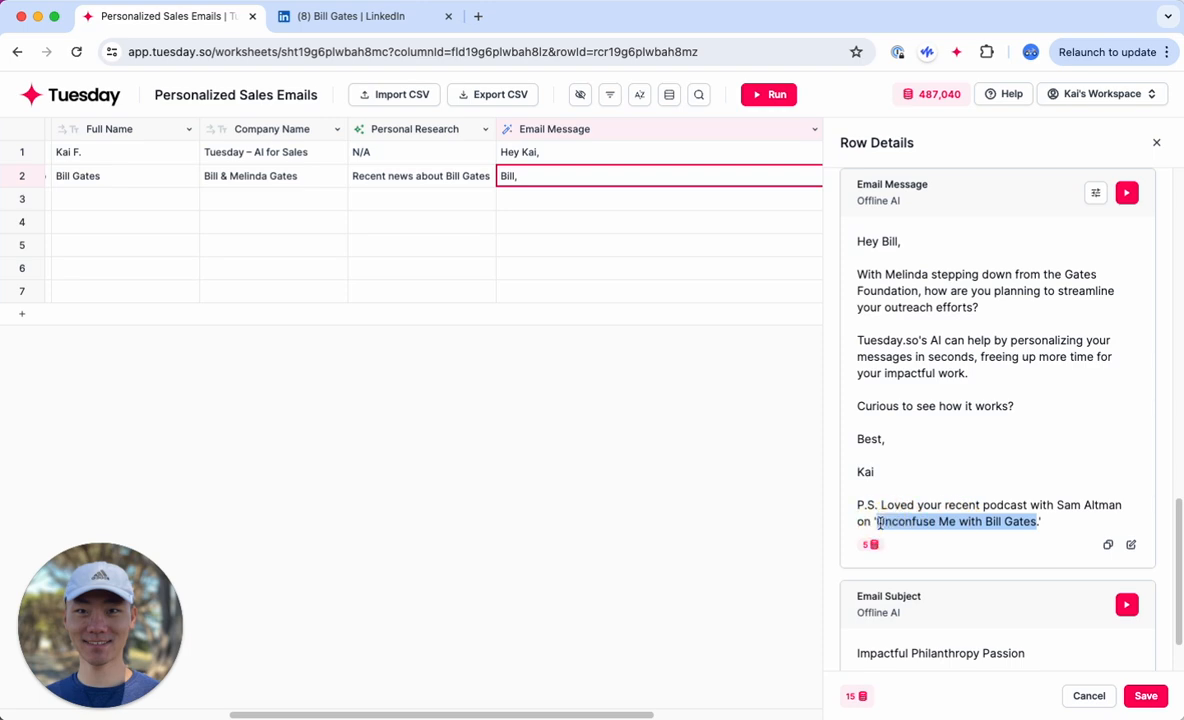
key(super+c)
key(super+t)
key(super+v)
key(Return)
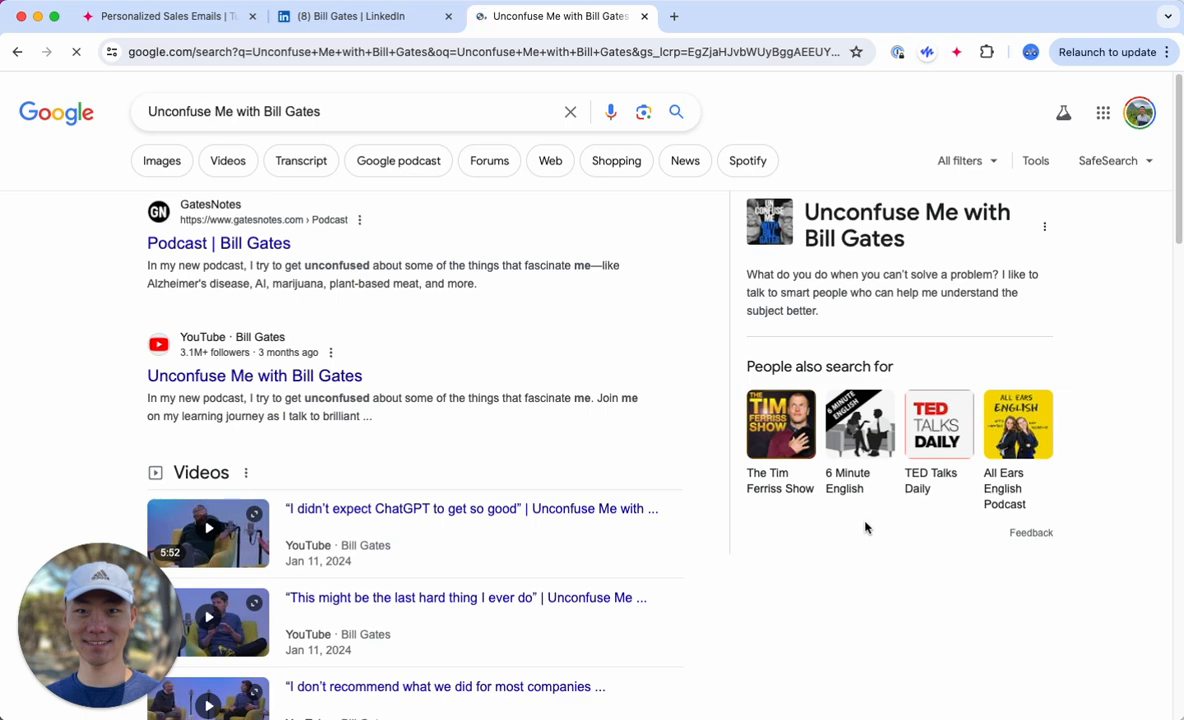
click(291, 375)
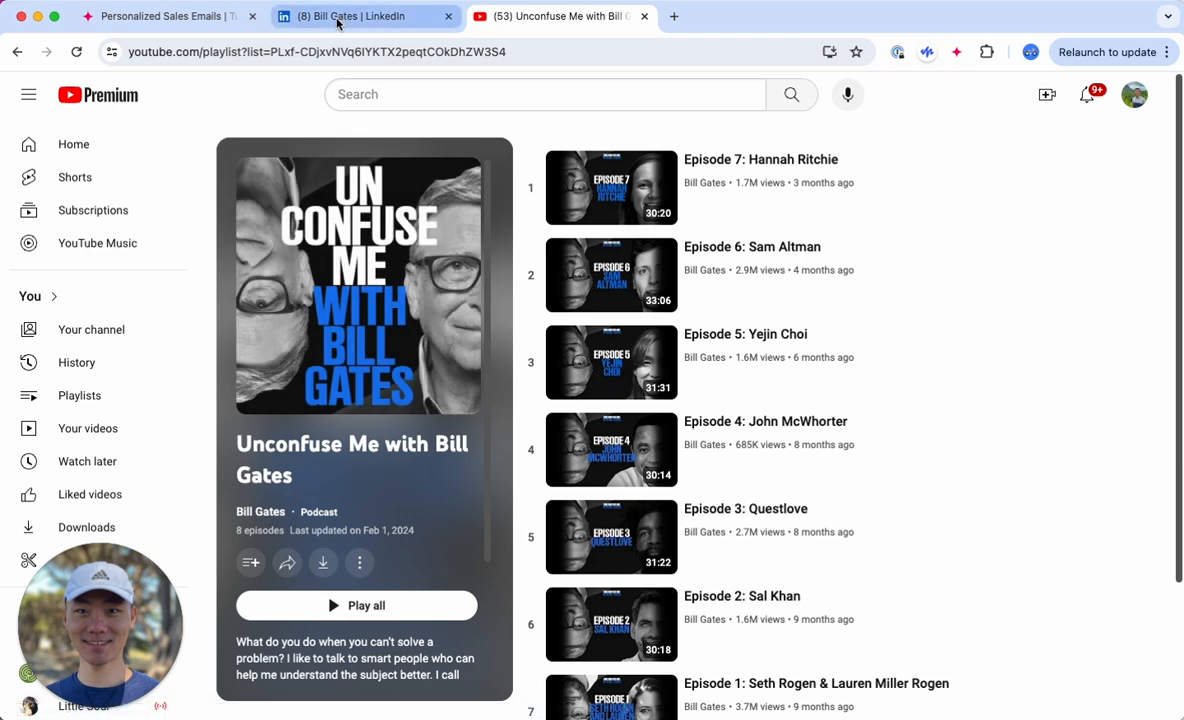
Step: Return to the Tuesday worksheet and look over its columns from LinkedIn URL through Email Message
click(212, 20)
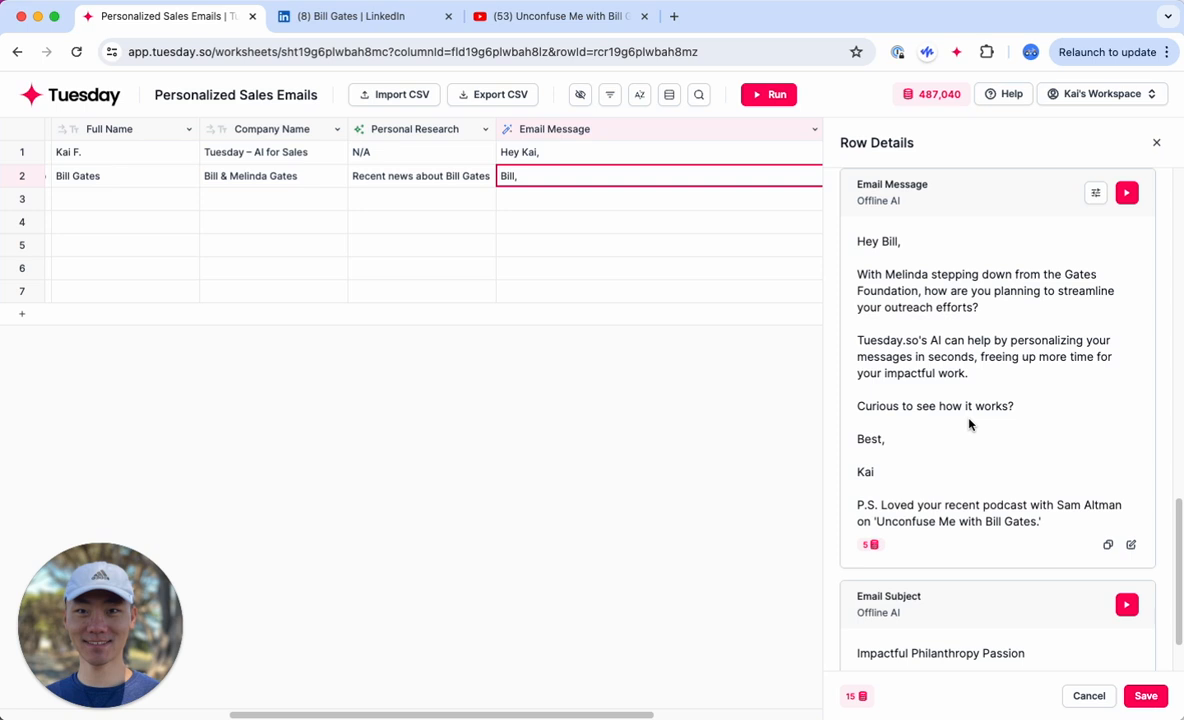
scroll(398, 263, left, 5)
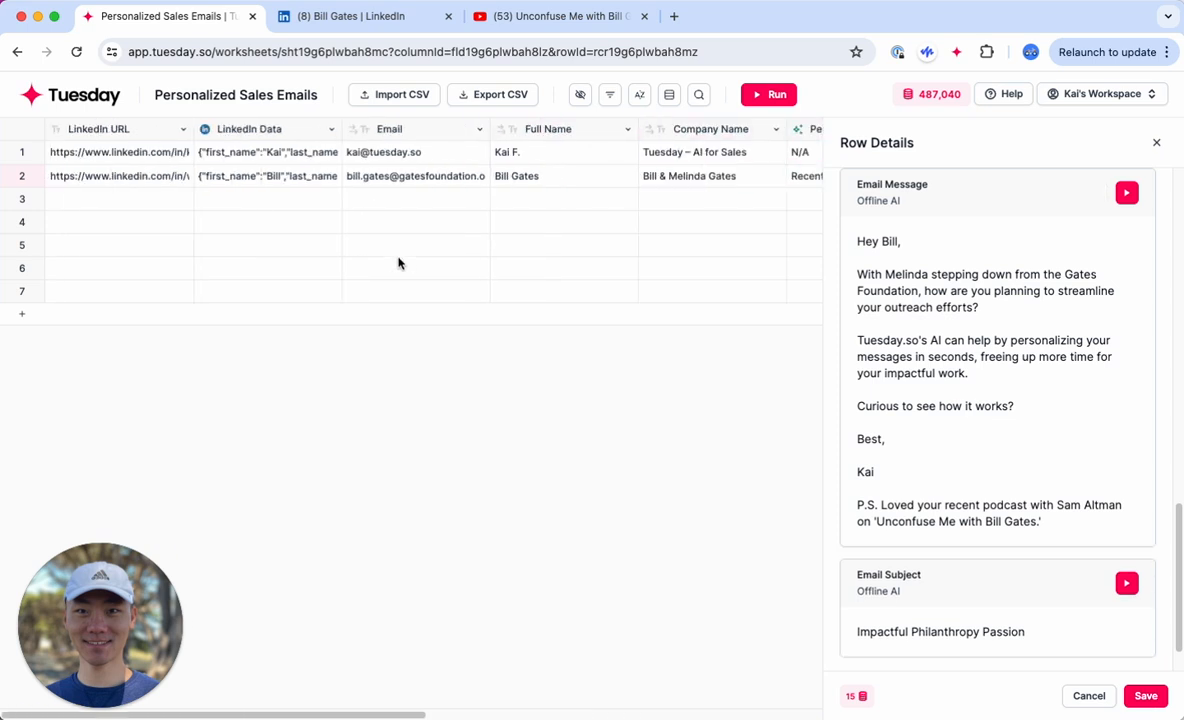
scroll(398, 263, right, 10)
scroll(398, 263, left, 3)
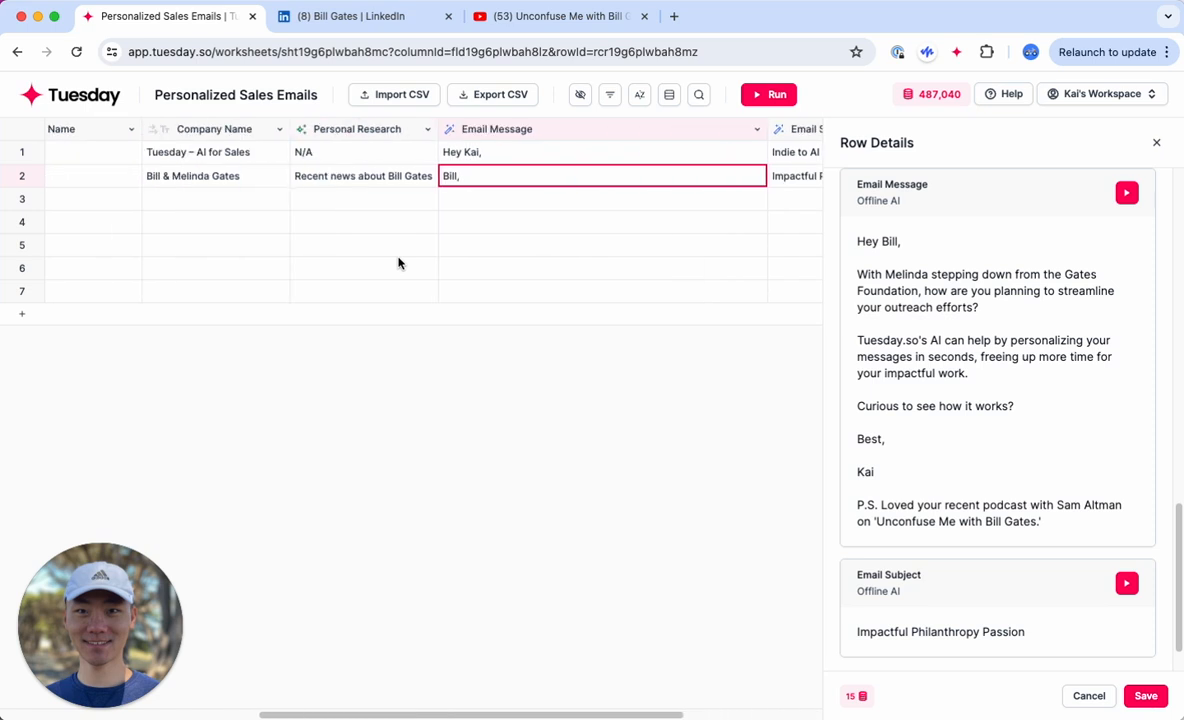
scroll(398, 263, left, 6)
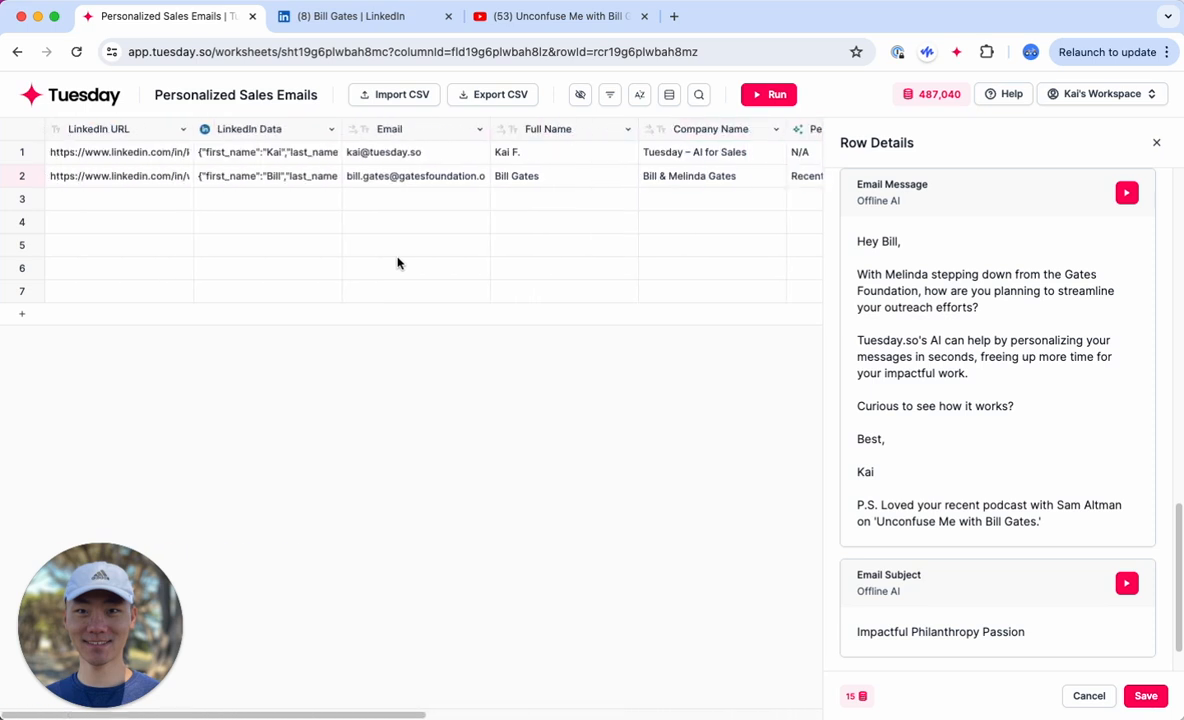
scroll(398, 263, right, 2)
scroll(398, 263, right, 8)
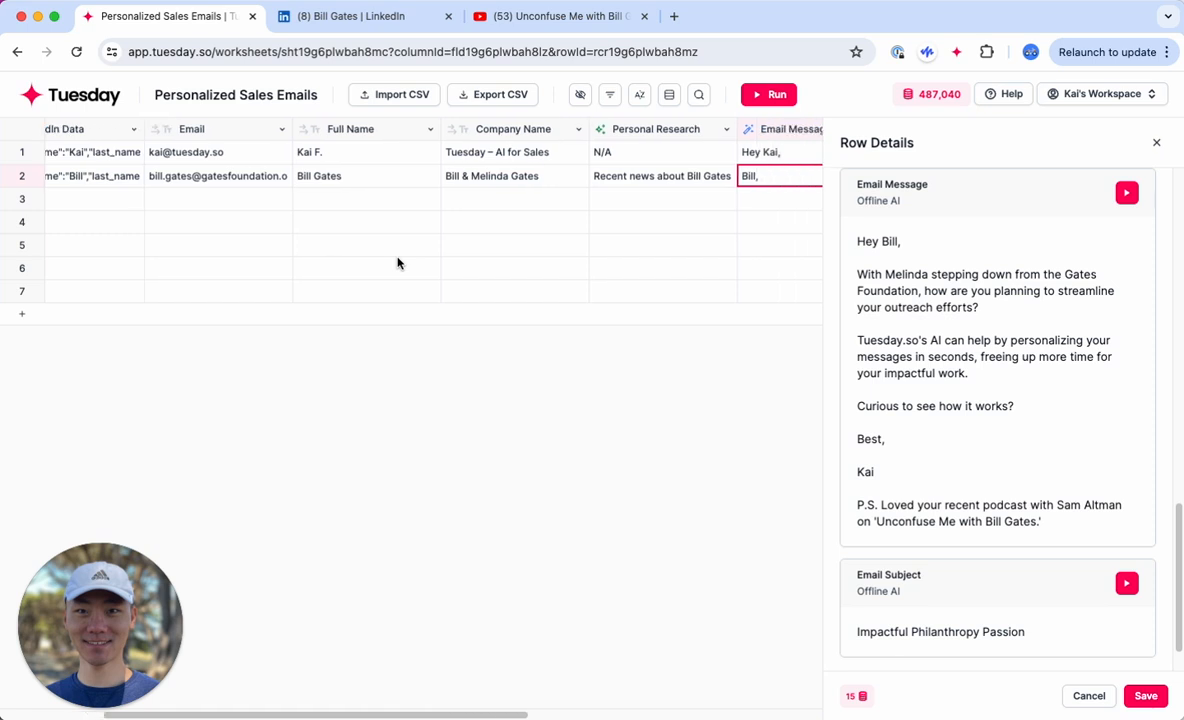
scroll(398, 263, left, 8)
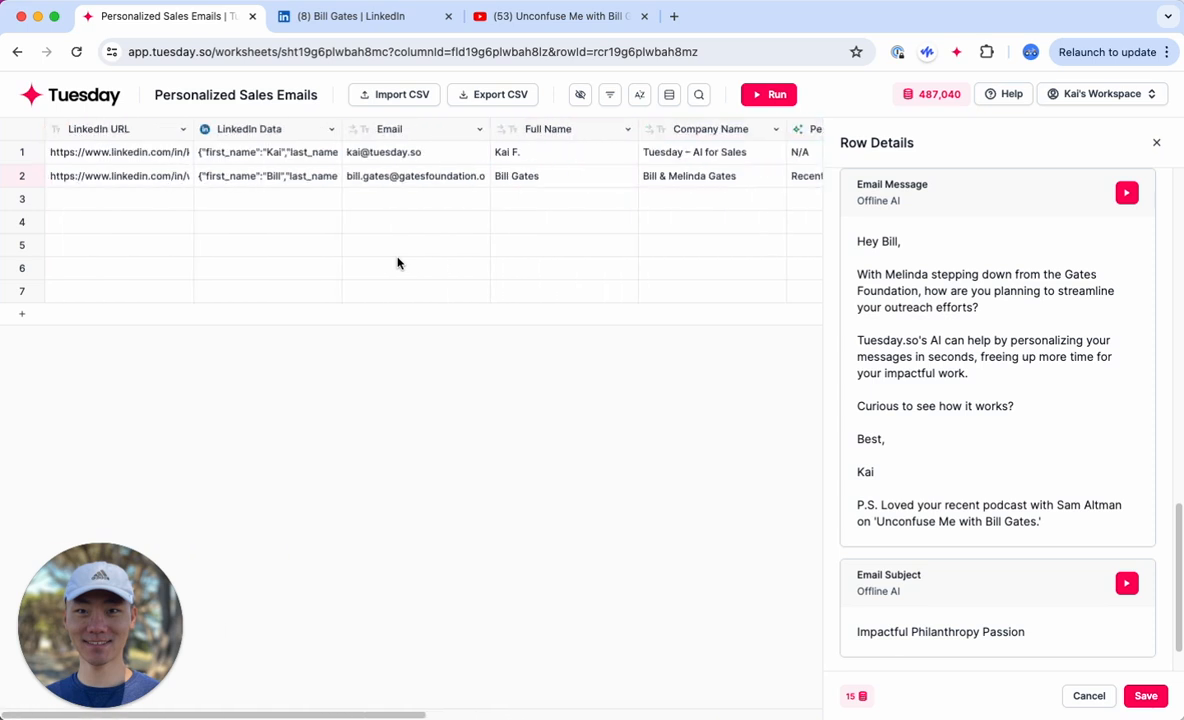